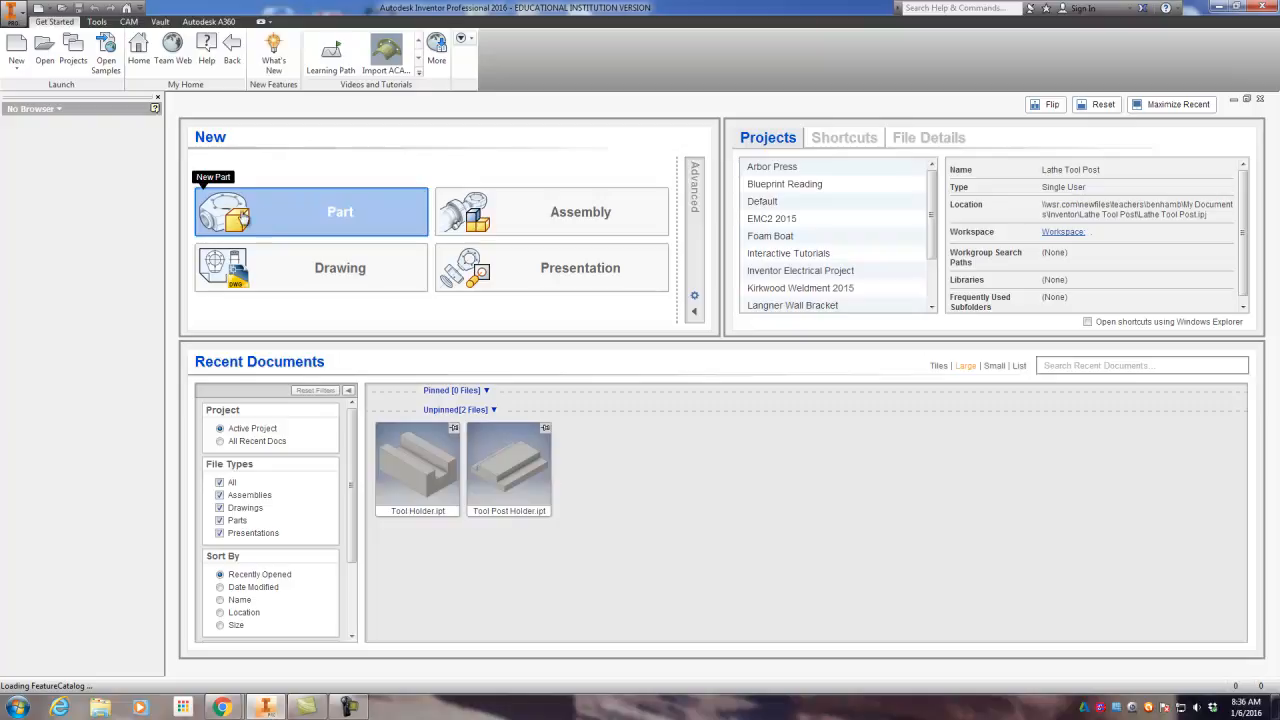
- Review the reference drawing and sketch a 1.75 in diameter circle centred on the origin on the new part's XY plane
{"action": "left_click_drag", "start_coordinate": [0, 42], "coordinate": [668, 60]}
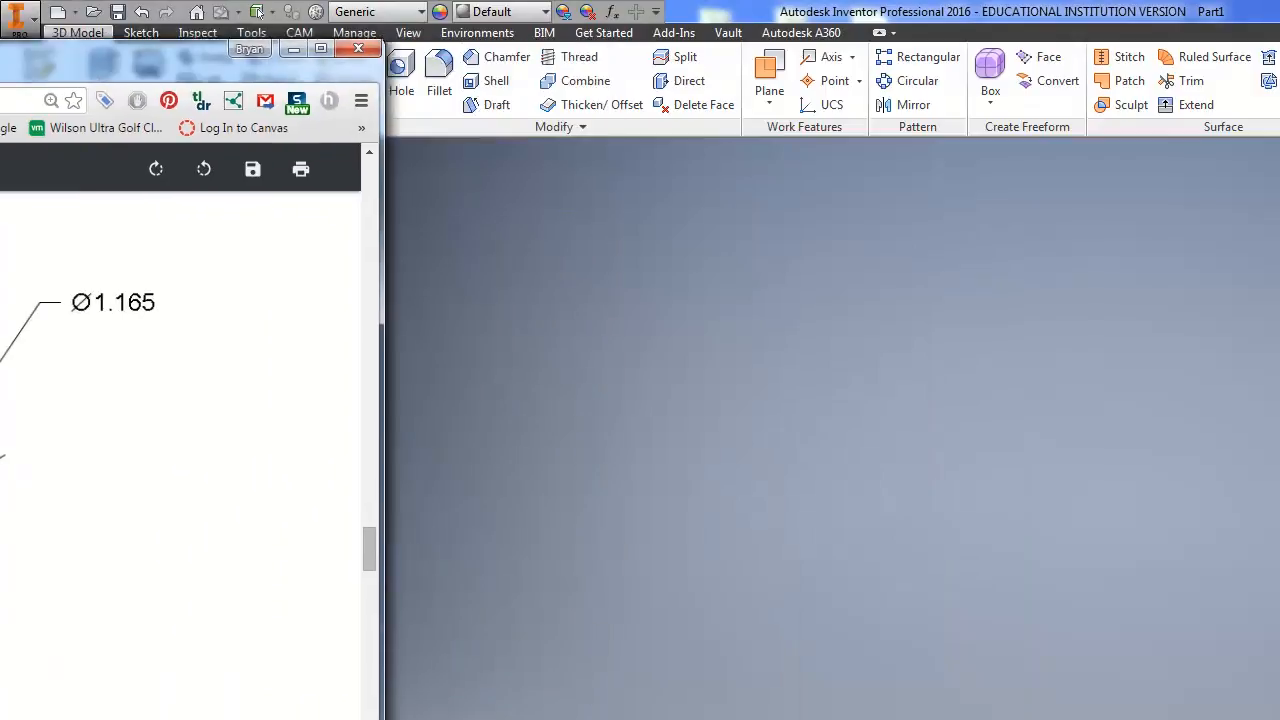
{"action": "left_click_drag", "start_coordinate": [200, 50], "coordinate": [0, 30]}
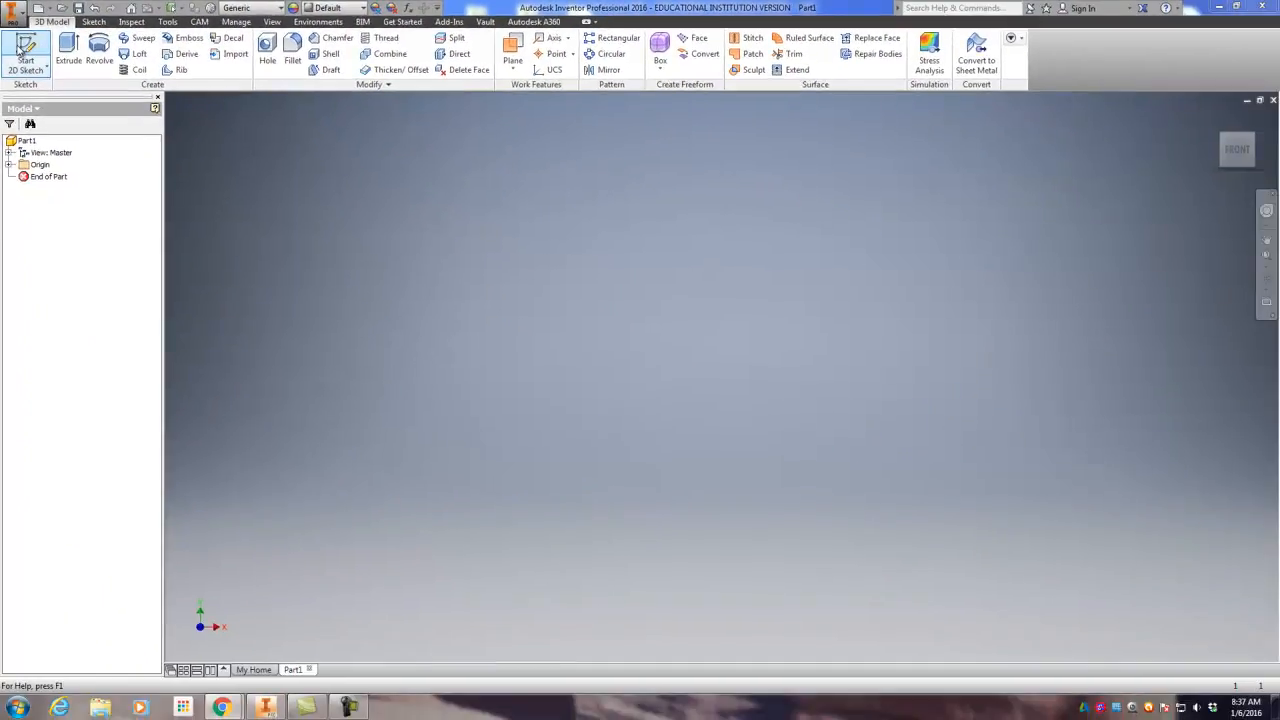
{"action": "left_click", "coordinate": [20, 50]}
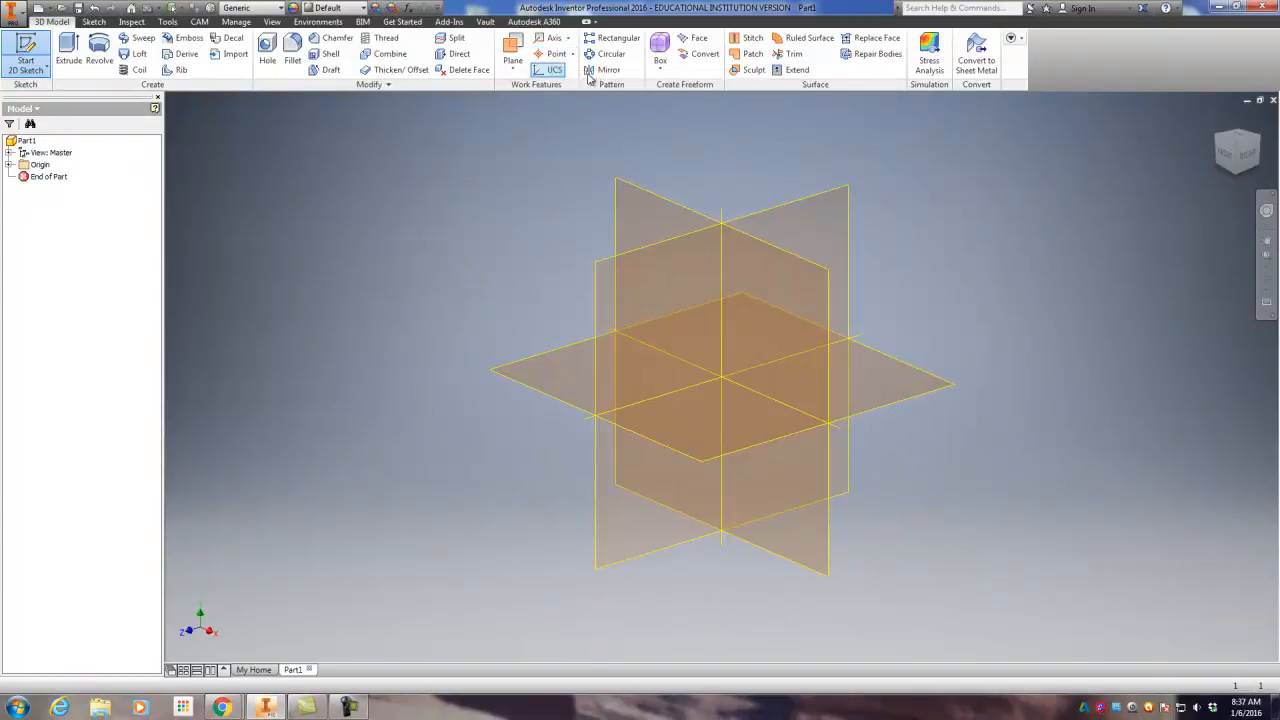
{"action": "left_click", "coordinate": [637, 207]}
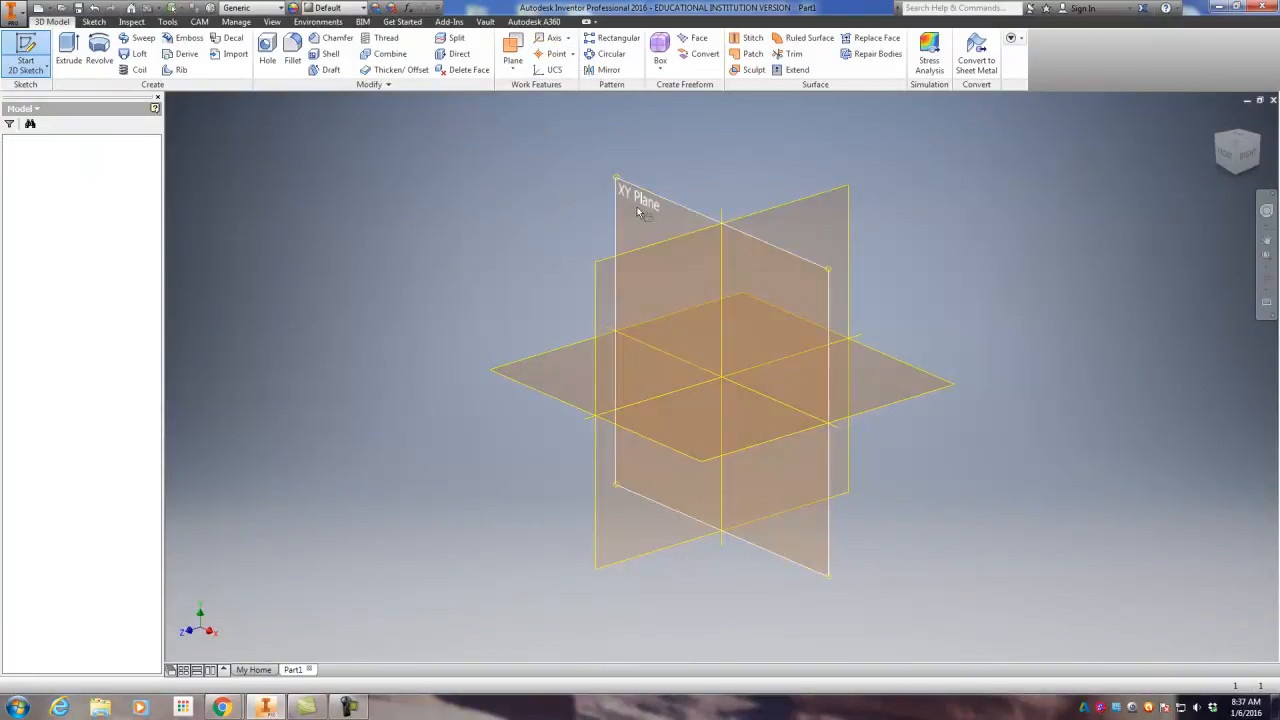
{"action": "key", "text": "c"}
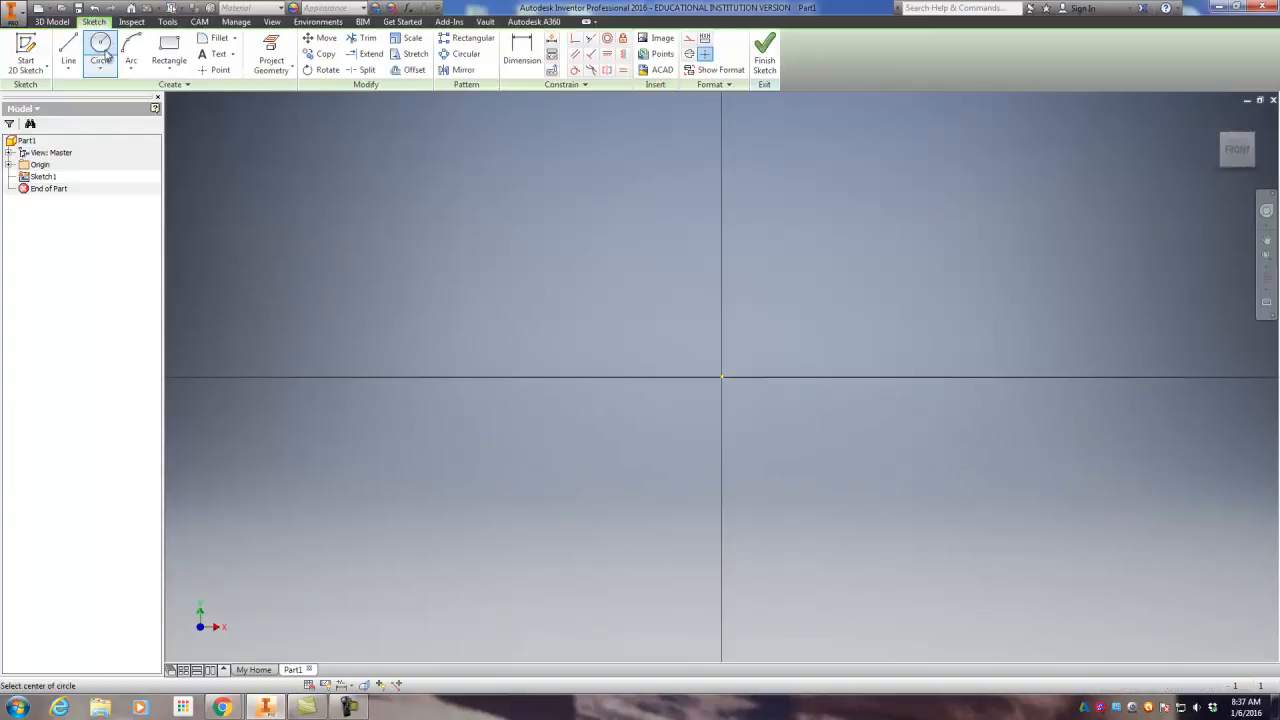
{"action": "left_click", "coordinate": [722, 377]}
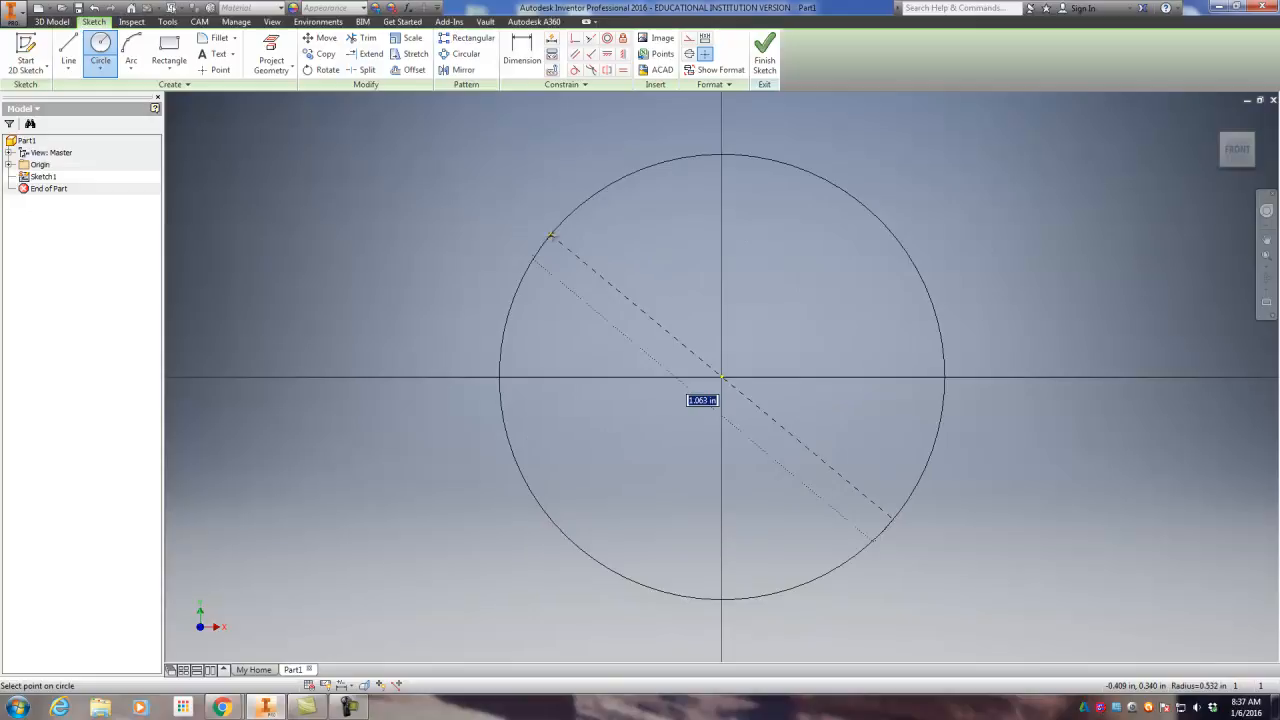
{"action": "type", "text": "1.75"}
{"action": "key", "text": "Return"}
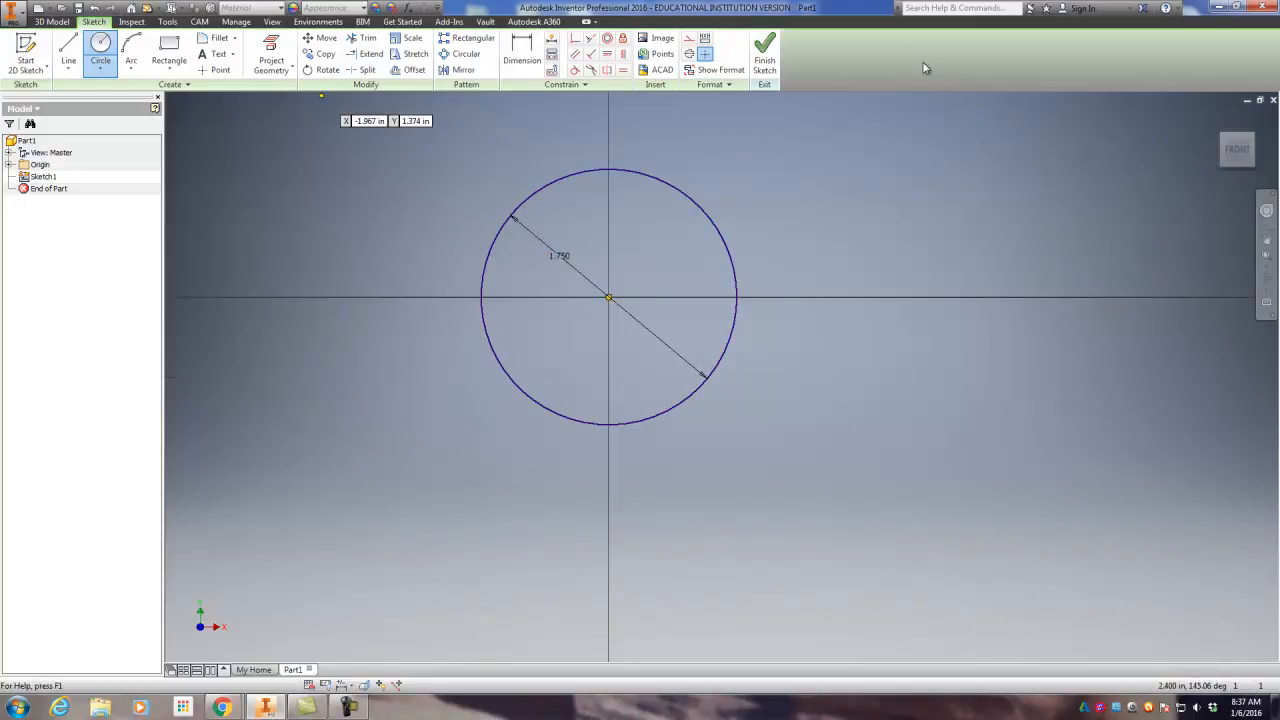
{"action": "left_click", "coordinate": [764, 52]}
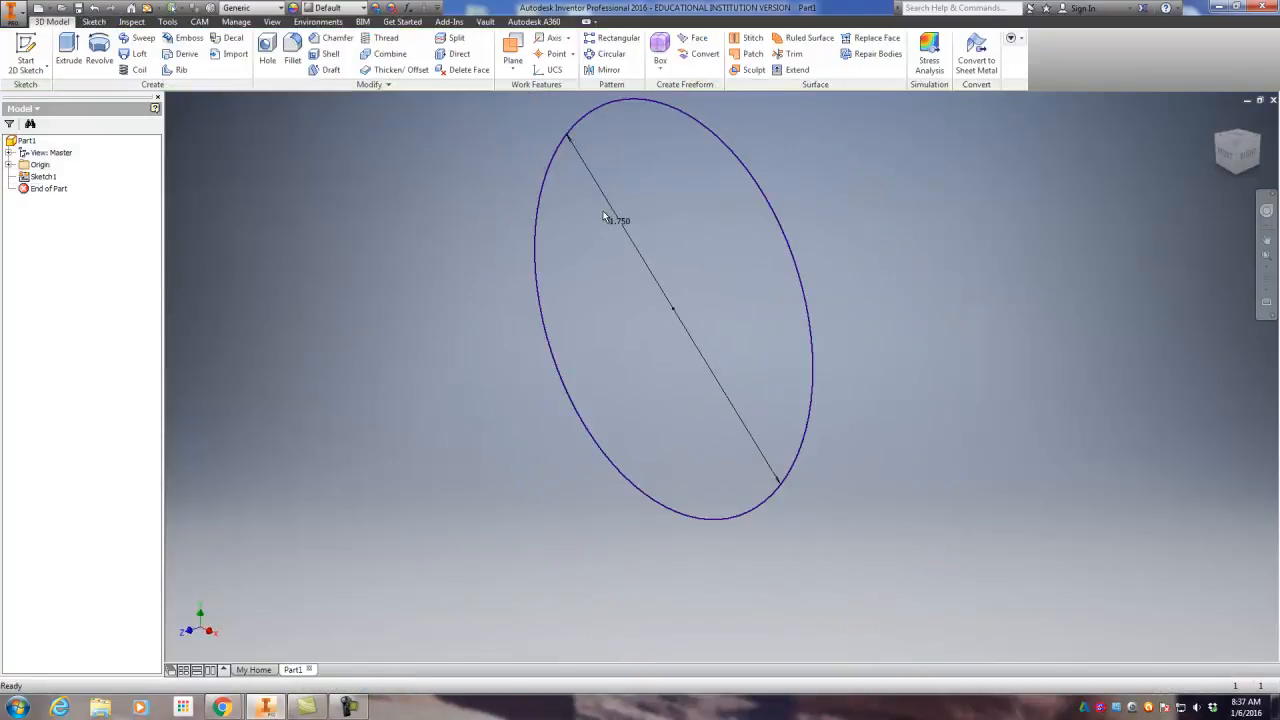
- Extrude the circle profile .250 in into a solid disc
{"action": "left_click", "coordinate": [68, 50]}
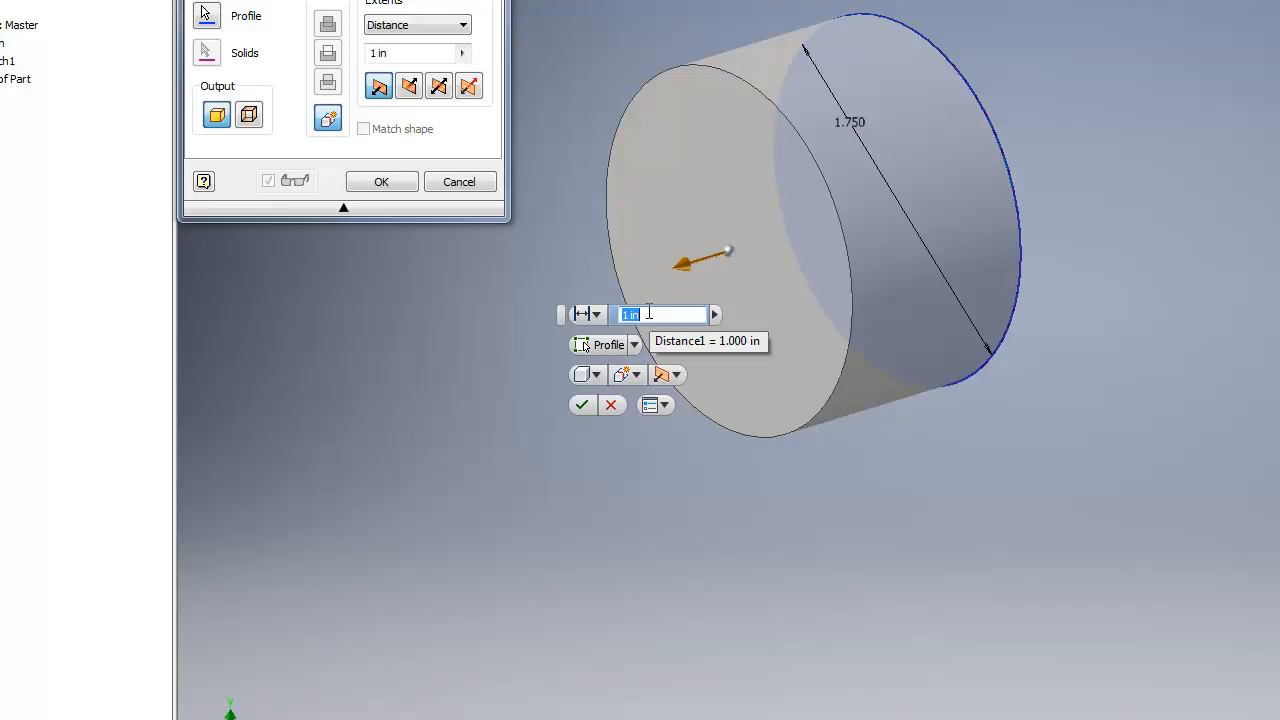
{"action": "type", "text": ".250"}
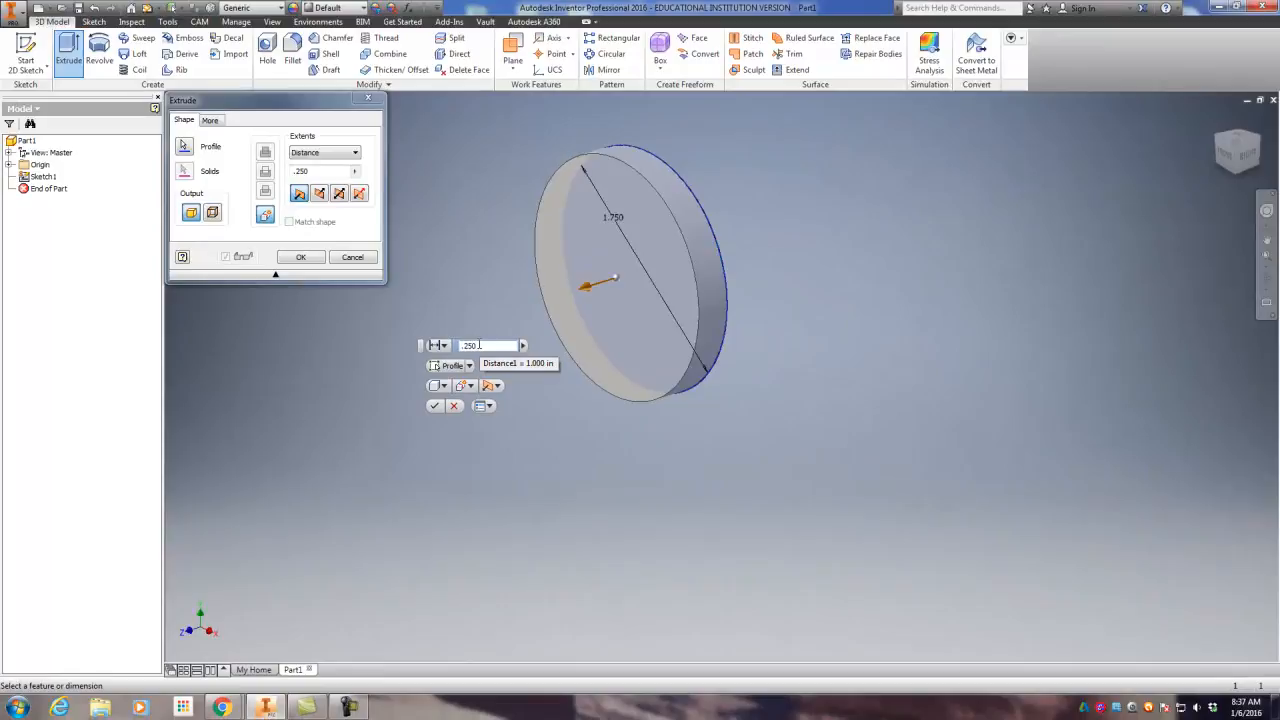
{"action": "key", "text": "Return"}
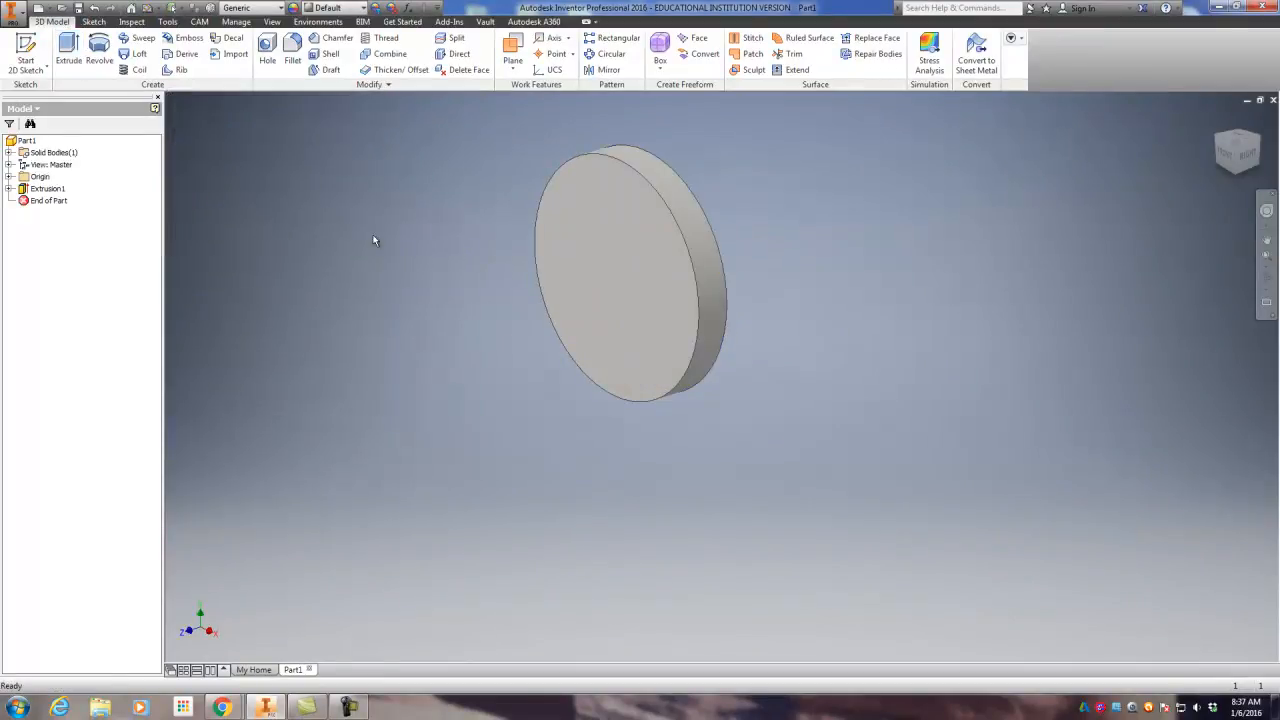
- Sketch a concentric 1.165 in diameter circle on the disc's front face and extrude it outward .250 in as a joined boss
{"action": "left_click", "coordinate": [624, 266]}
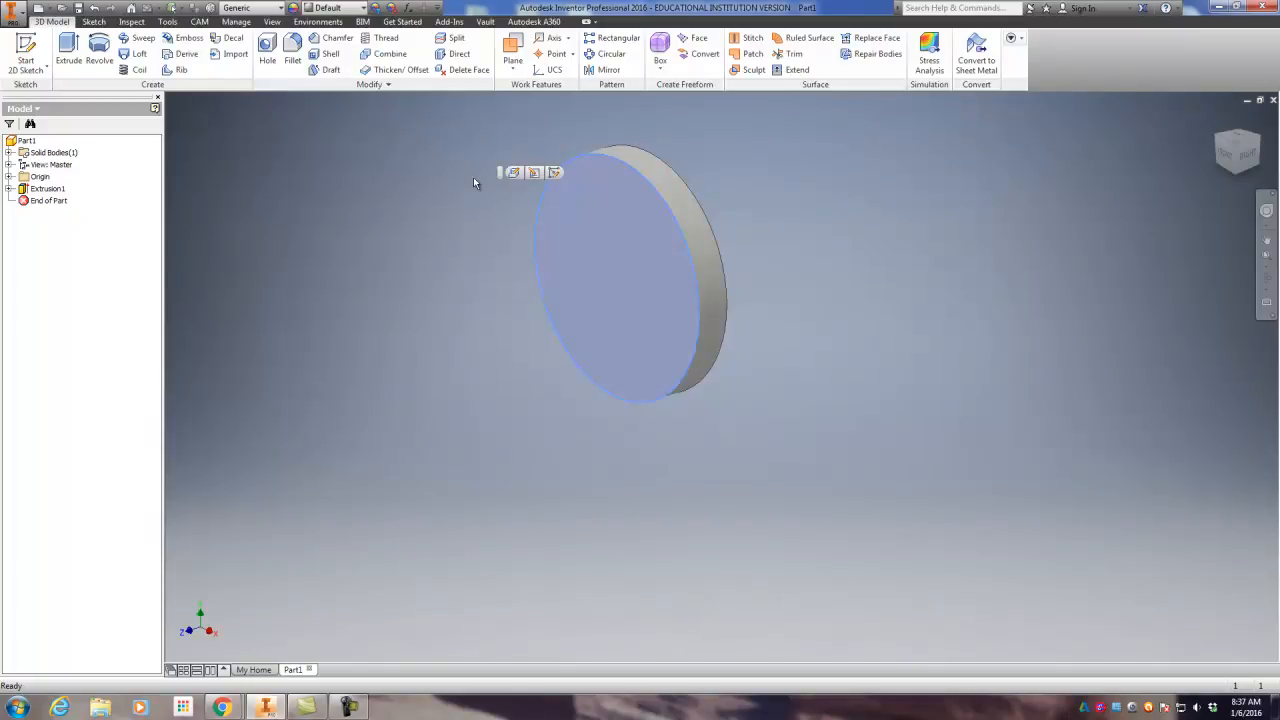
{"action": "left_click", "coordinate": [556, 173]}
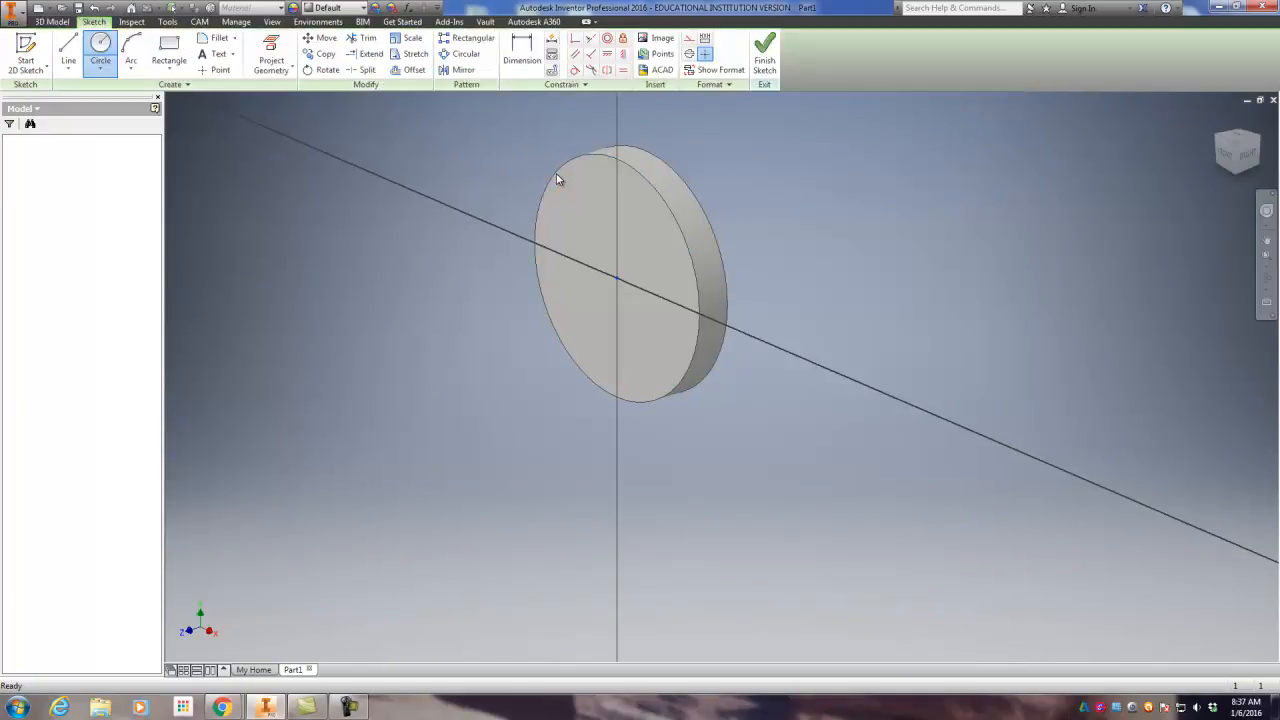
{"action": "left_click", "coordinate": [100, 50]}
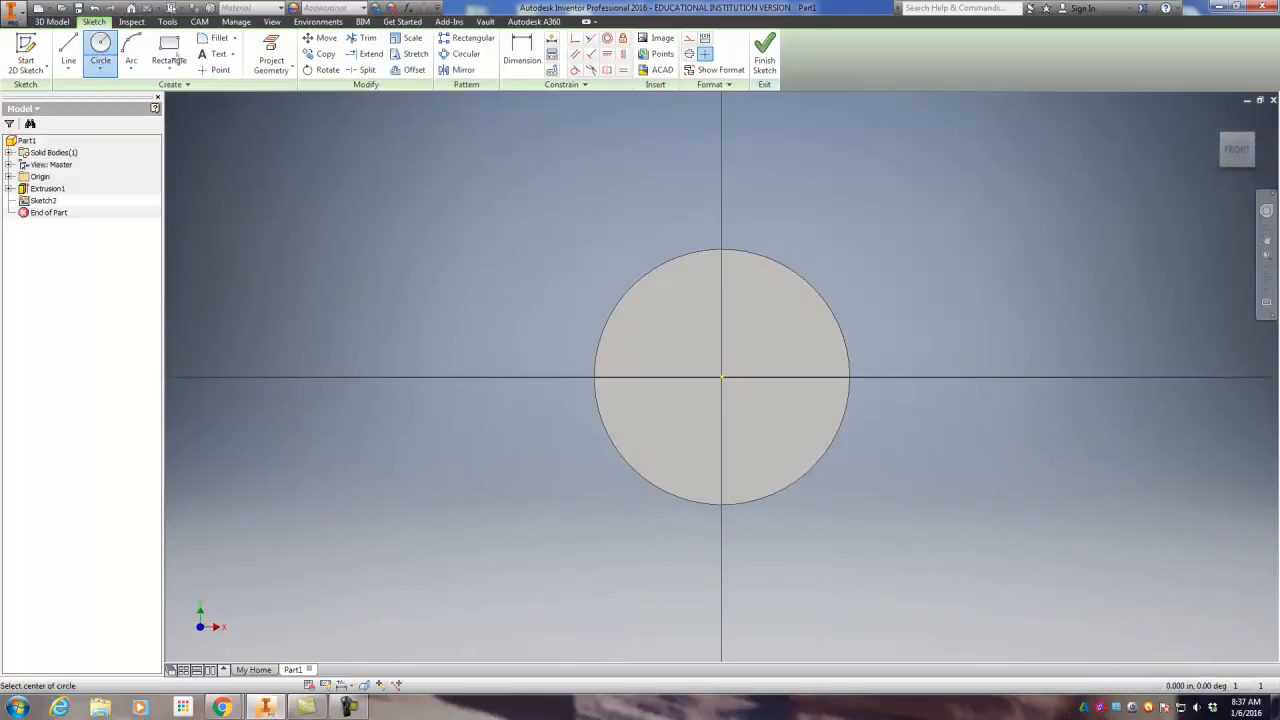
{"action": "left_click", "coordinate": [722, 377]}
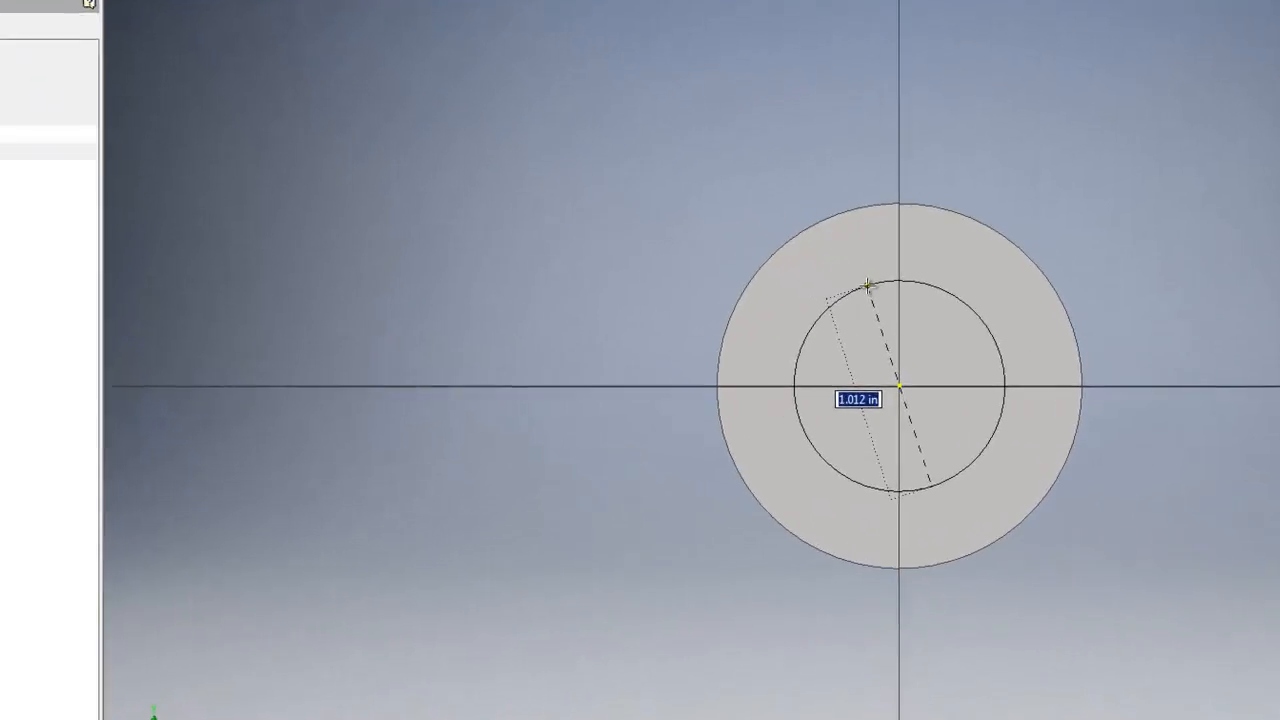
{"action": "type", "text": "1.165"}
{"action": "key", "text": "Return"}
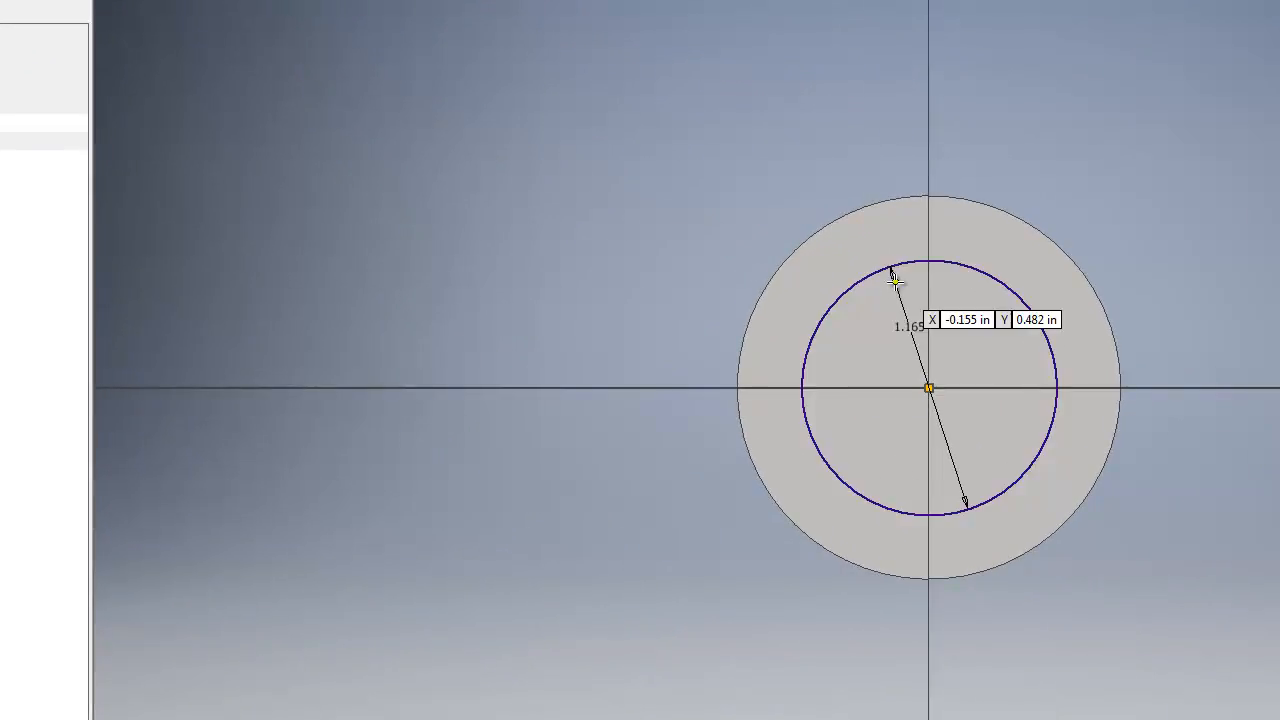
{"action": "key", "text": "e"}
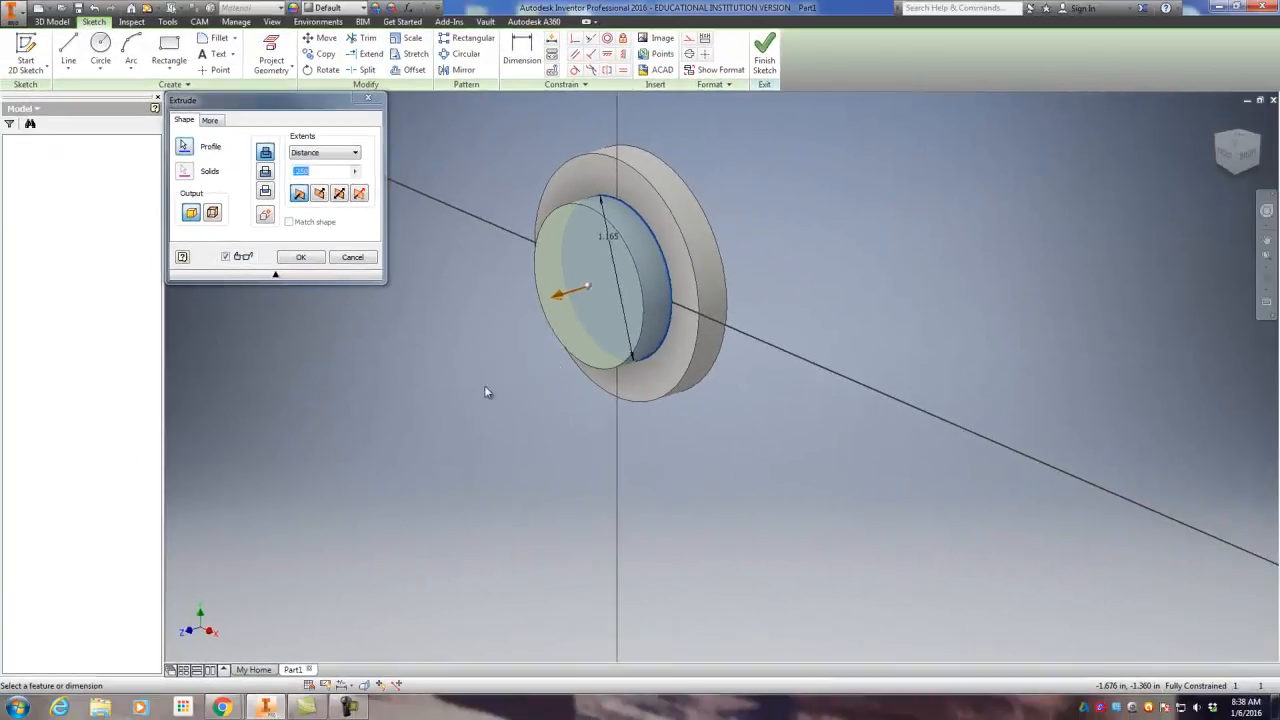
{"action": "left_click", "coordinate": [584, 404]}
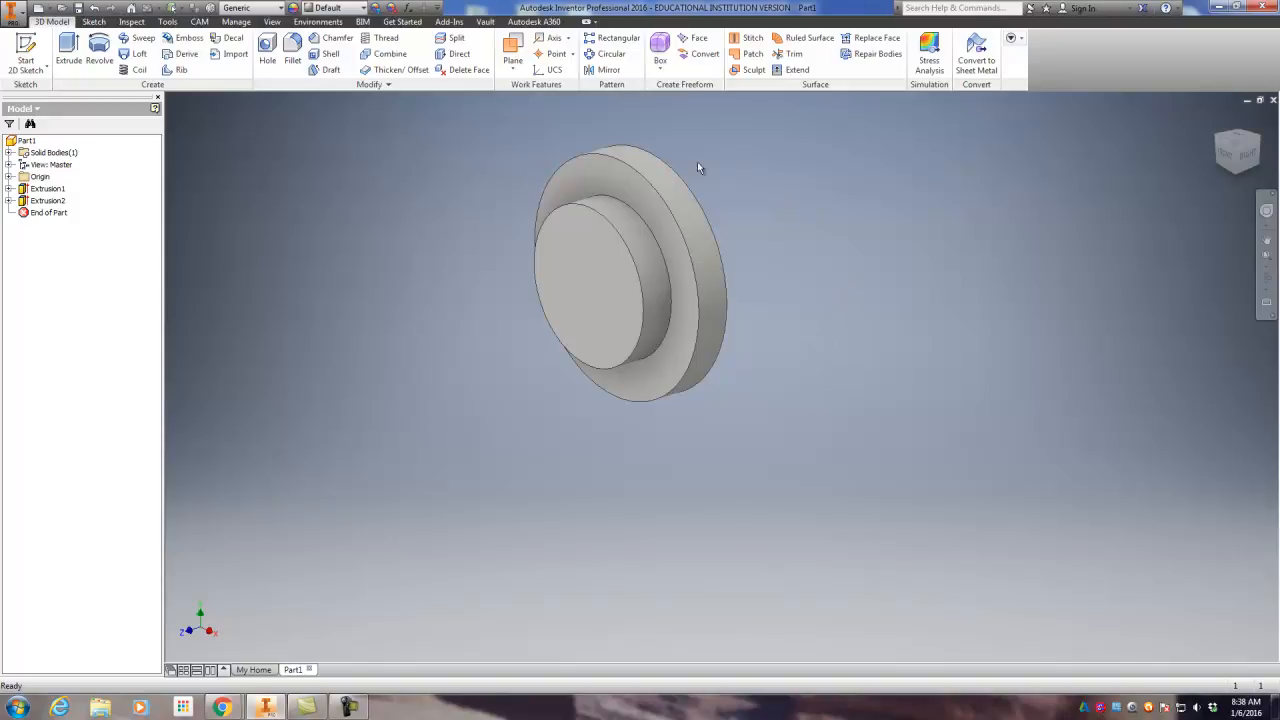
- In a new sketch on the flange face, place a point straight above the centre and dimension it .725 in from the centre
{"action": "left_click", "coordinate": [617, 177]}
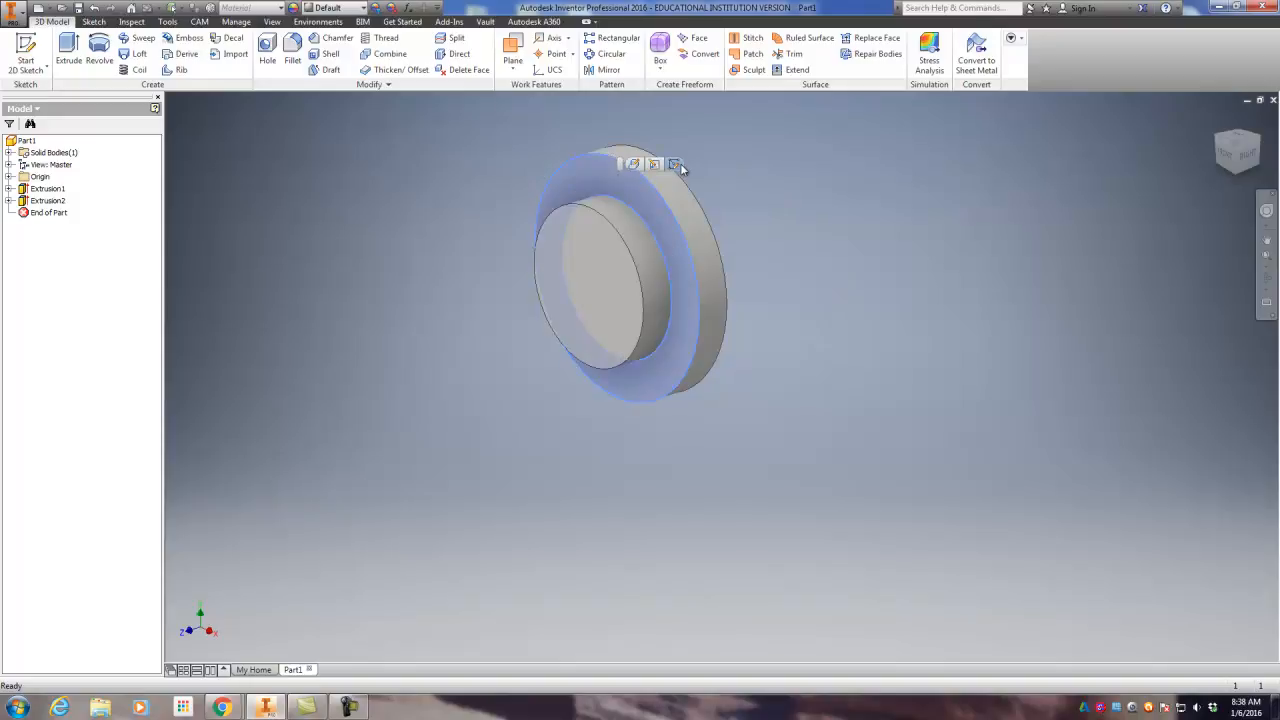
{"action": "left_click", "coordinate": [676, 164]}
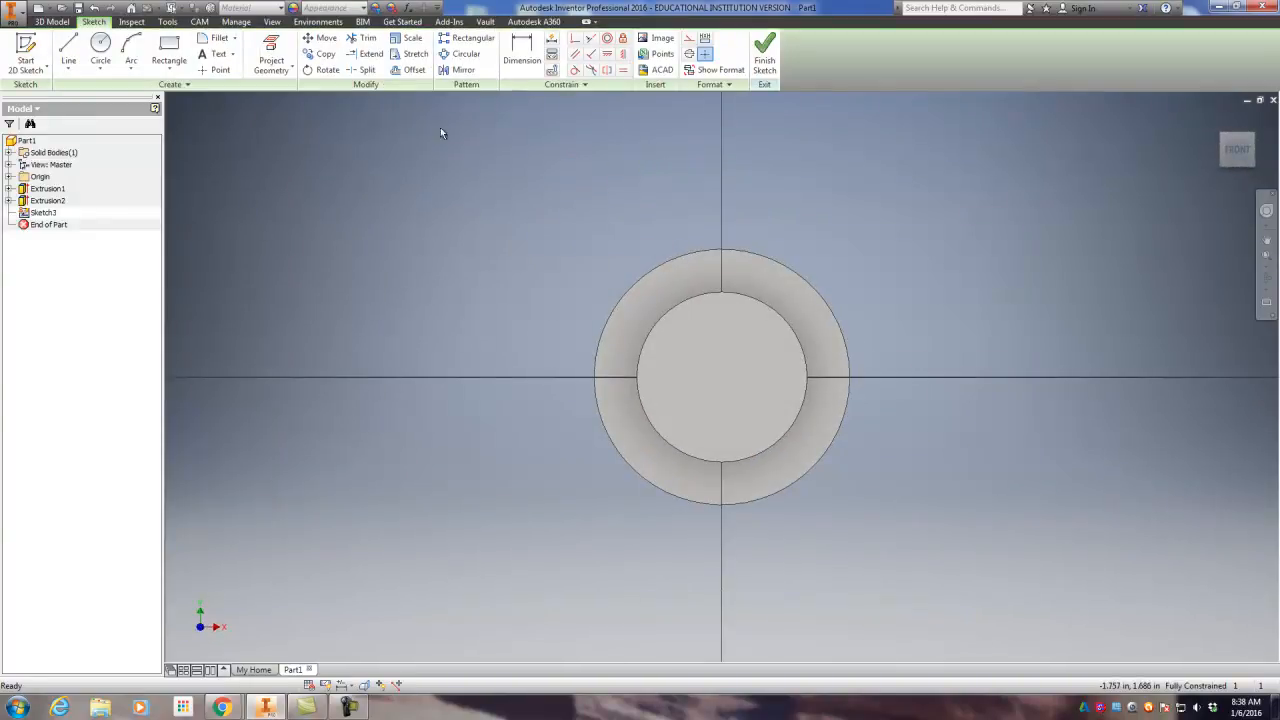
{"action": "left_click", "coordinate": [205, 71]}
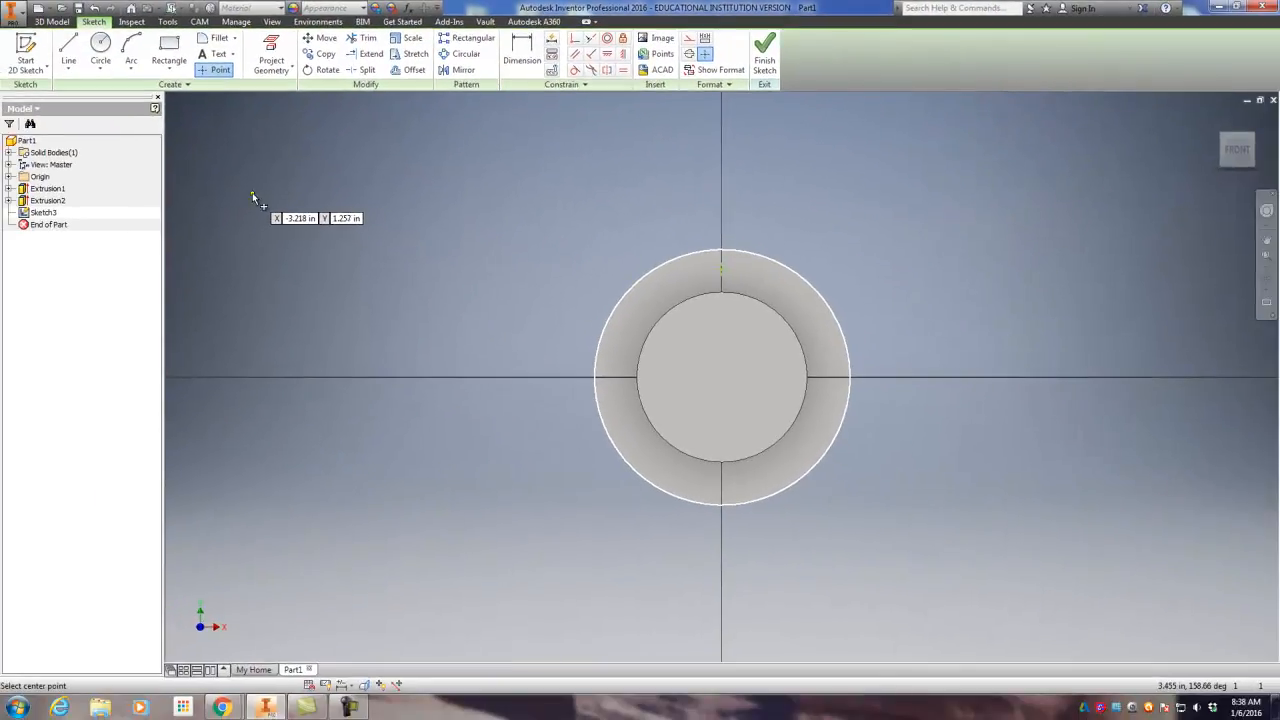
{"action": "left_click", "coordinate": [530, 88]}
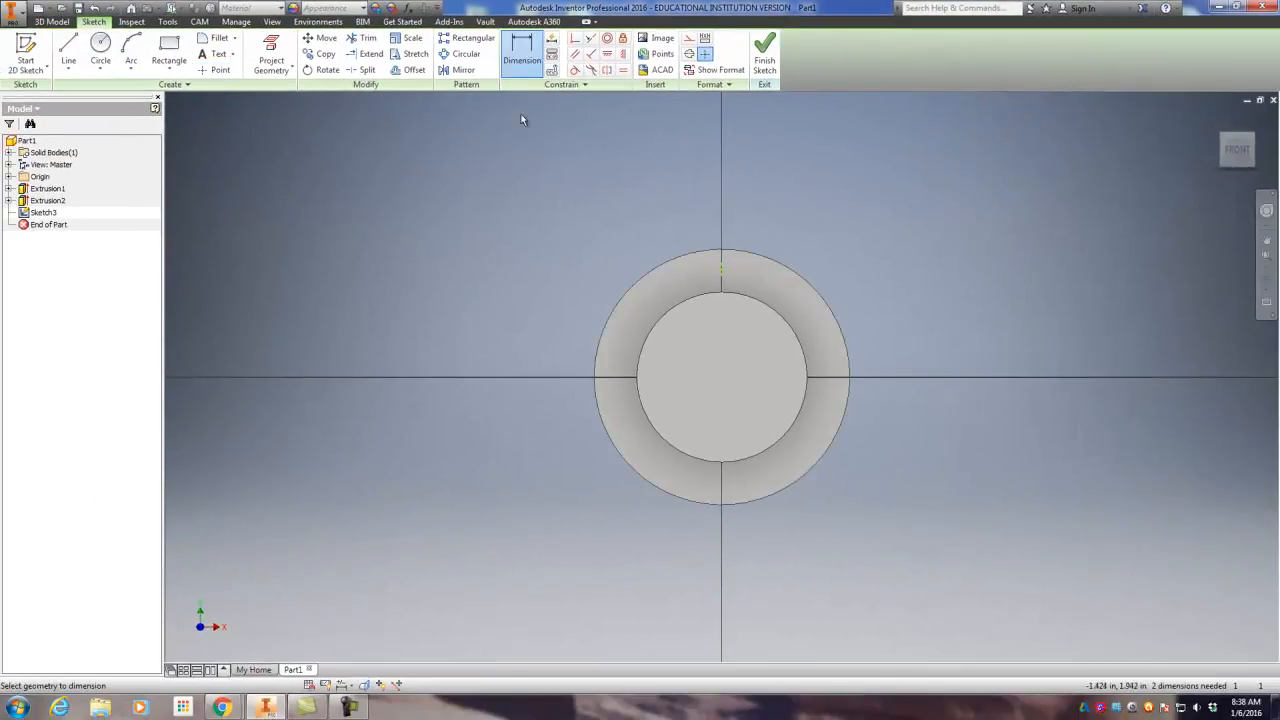
{"action": "left_click", "coordinate": [722, 377]}
{"action": "left_click", "coordinate": [721, 266]}
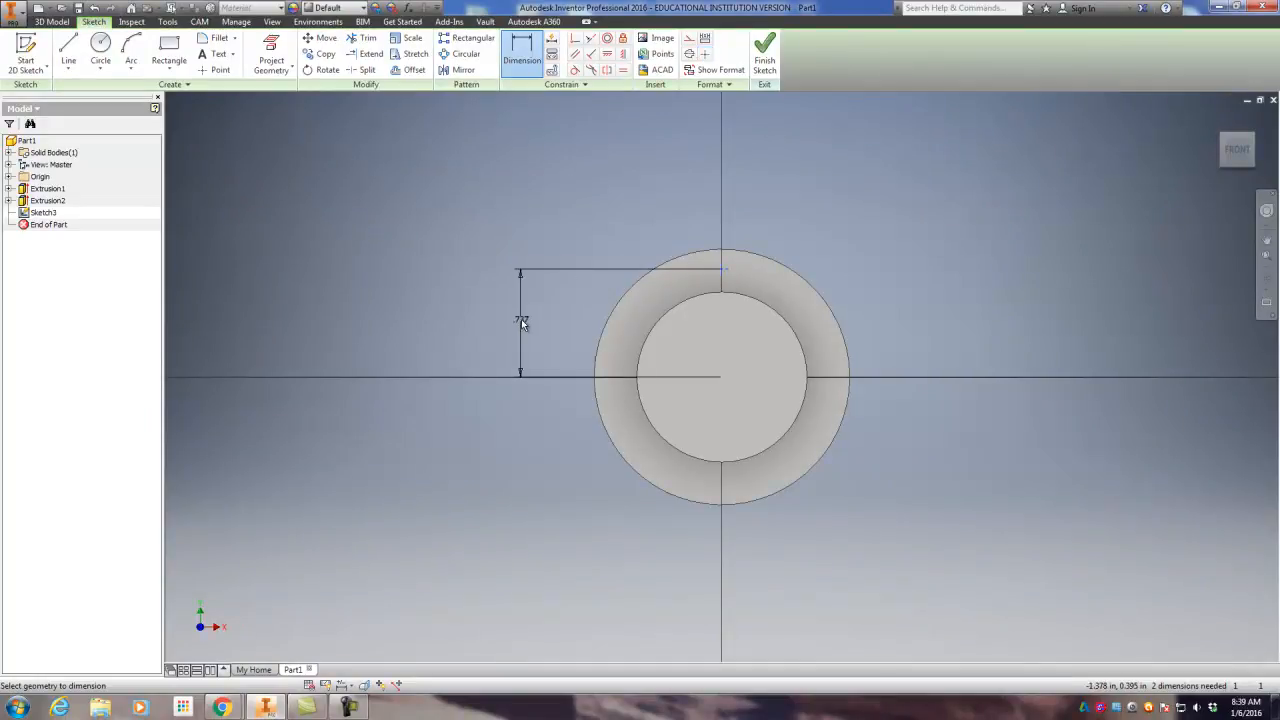
{"action": "left_click", "coordinate": [521, 320]}
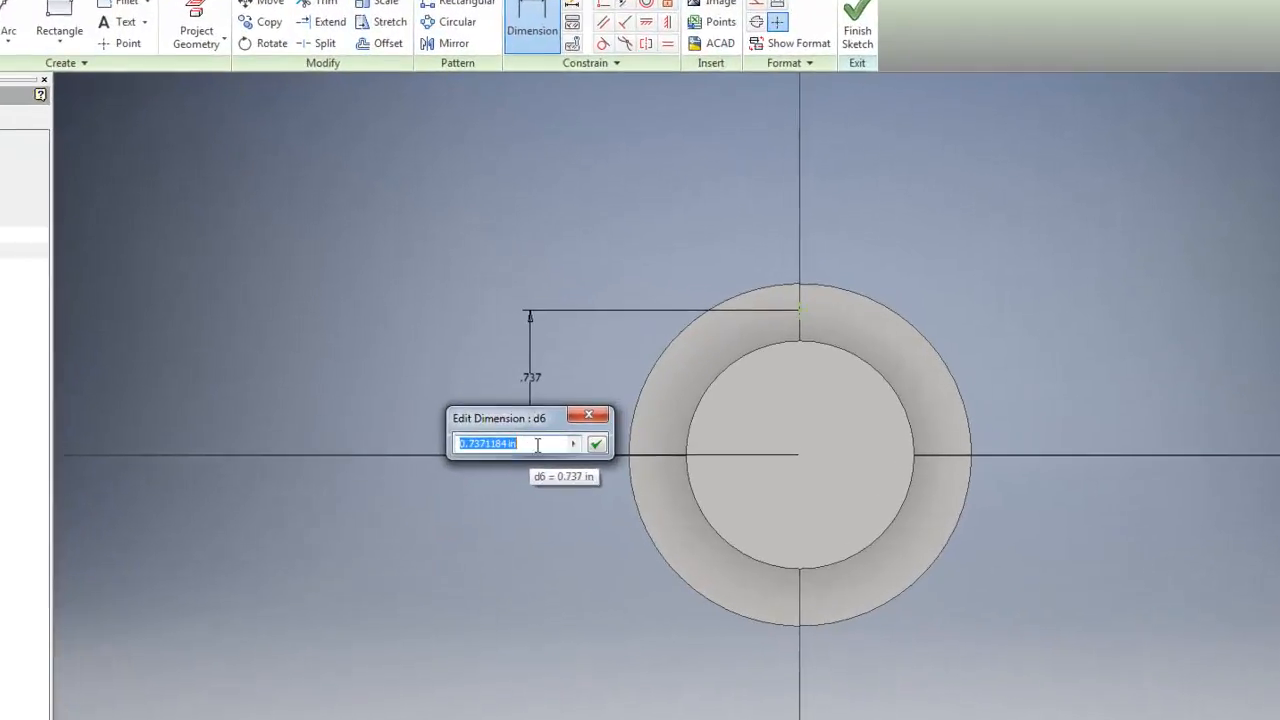
{"action": "type", "text": ".725"}
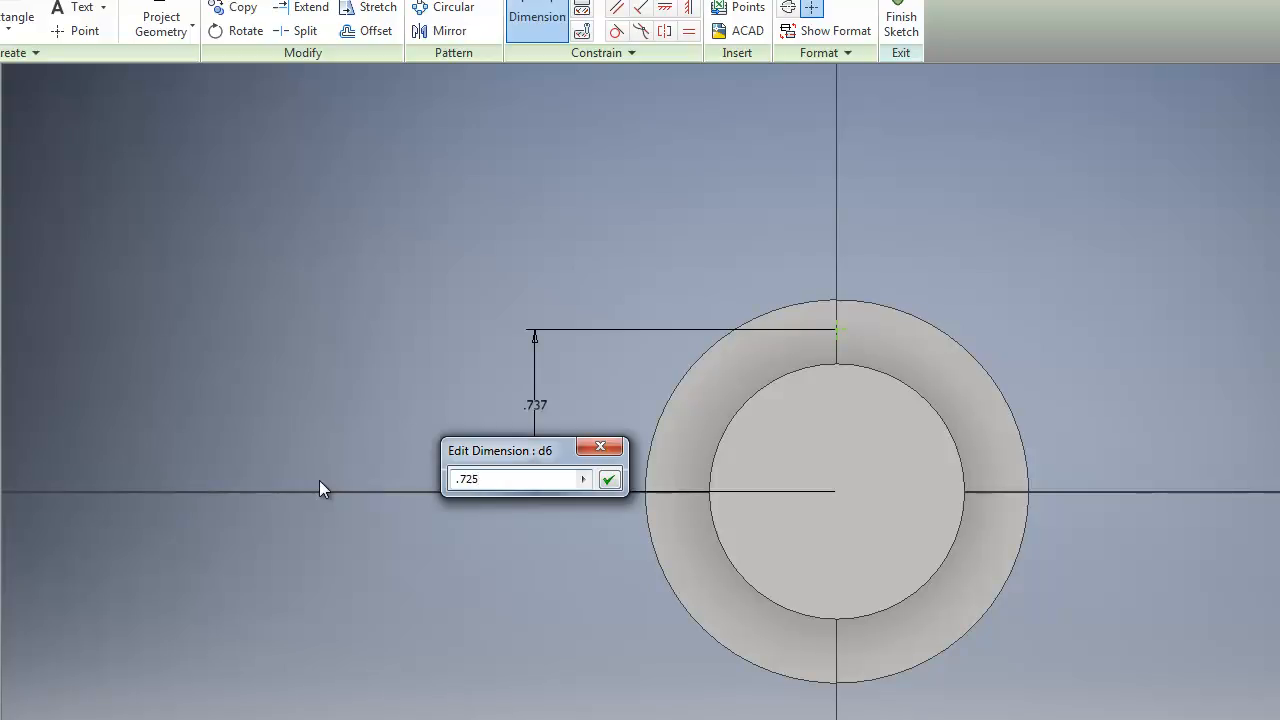
{"action": "key", "text": "Return"}
{"action": "scroll", "coordinate": [831, 354], "scroll_direction": "down", "scroll_amount": 3}
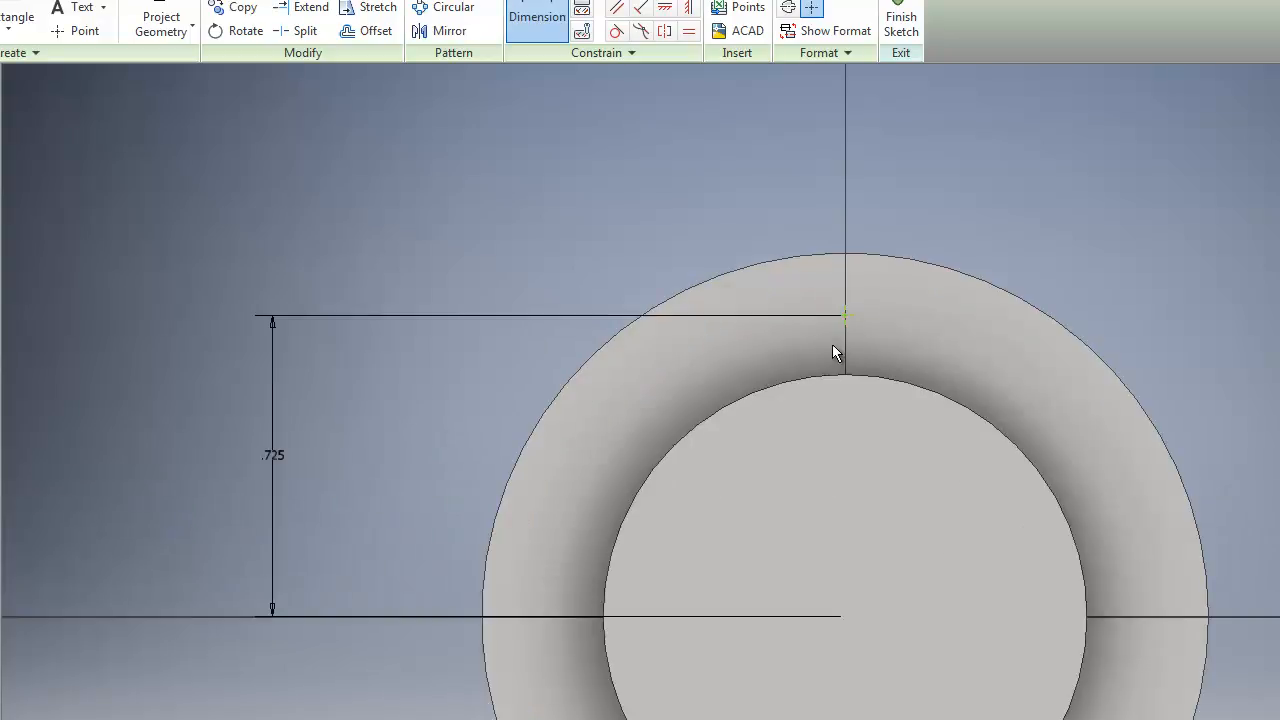
{"action": "left_click", "coordinate": [903, 20]}
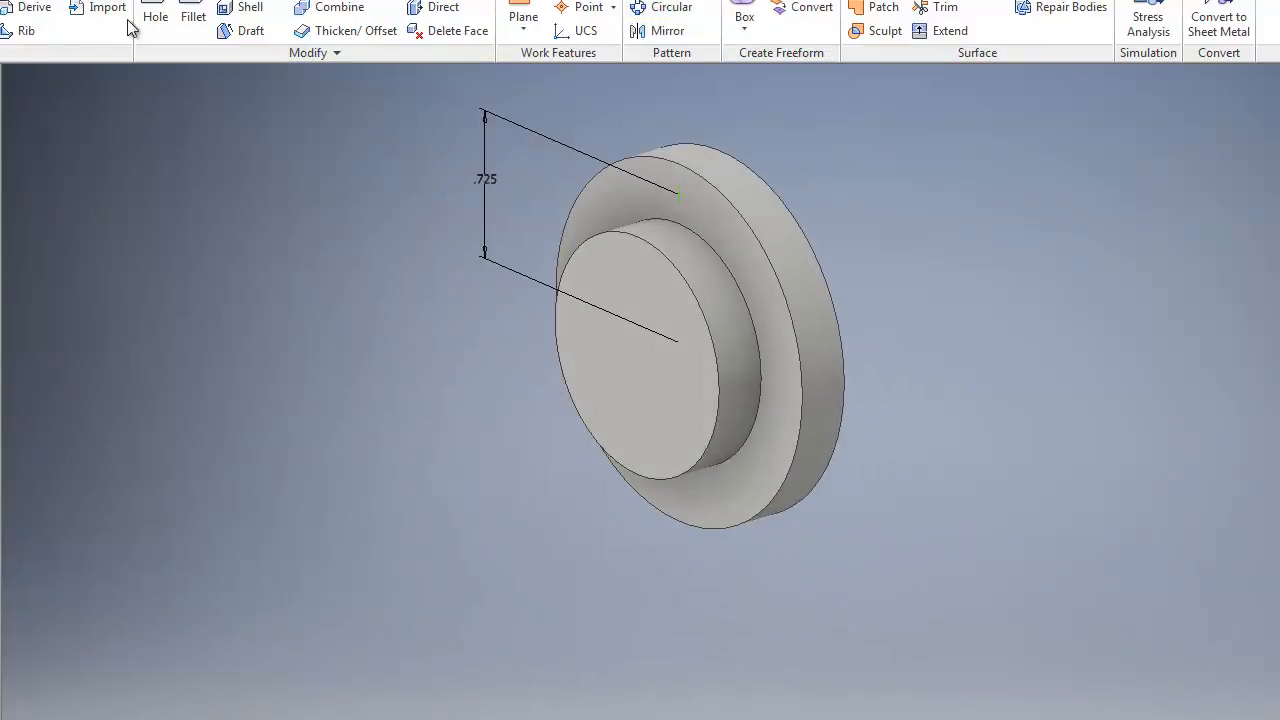
- Create a simple .172 in diameter hole through the flange at the sketched point, with Through All termination
{"action": "left_click", "coordinate": [154, 8]}
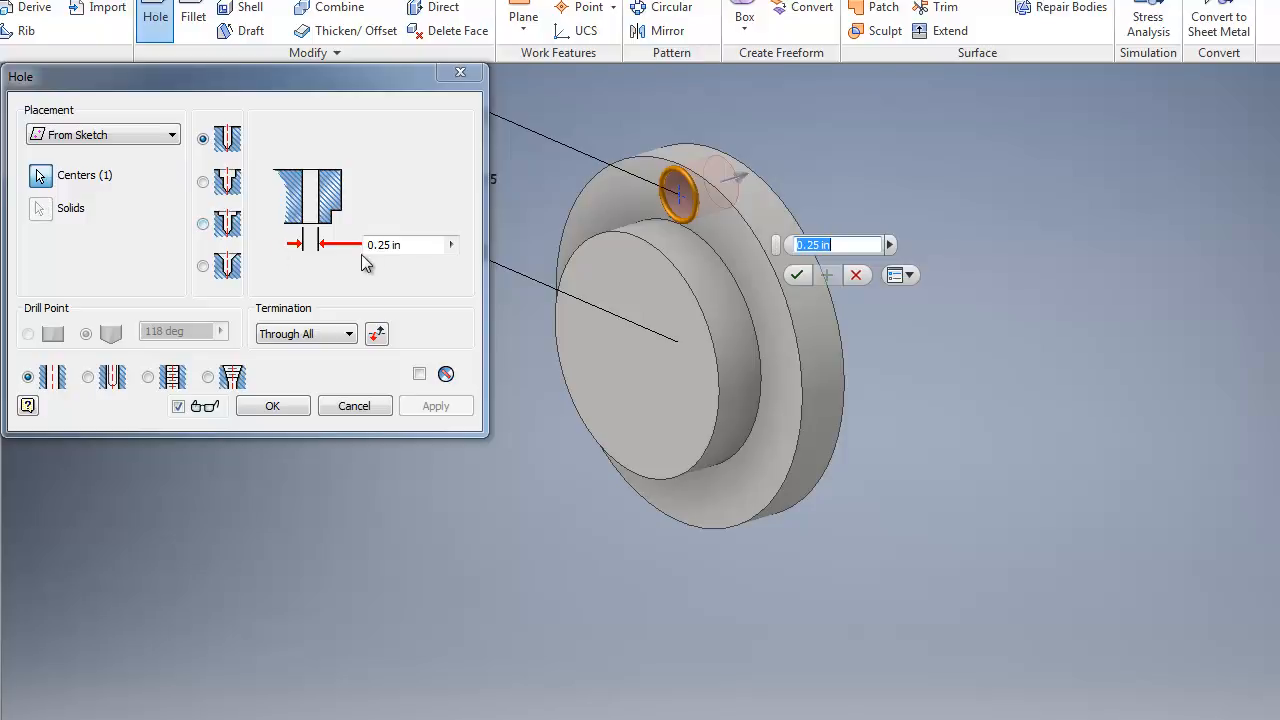
{"action": "left_click", "coordinate": [434, 244]}
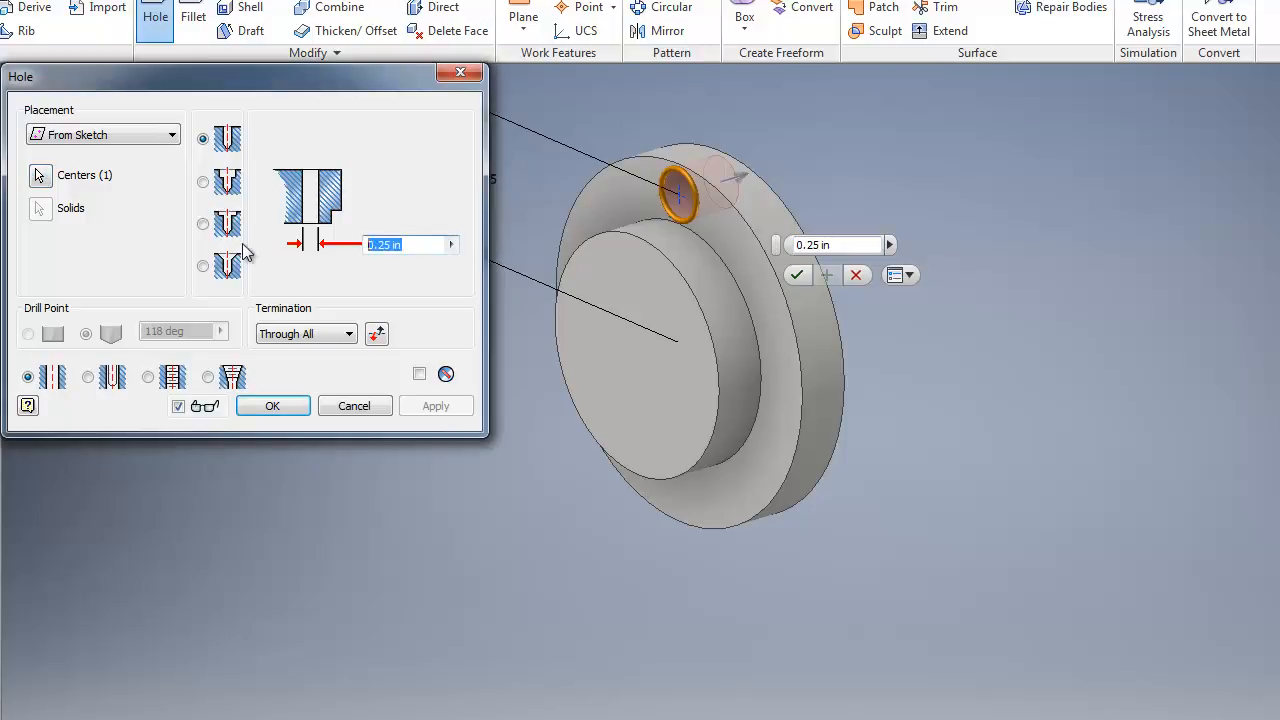
{"action": "type", "text": ".172"}
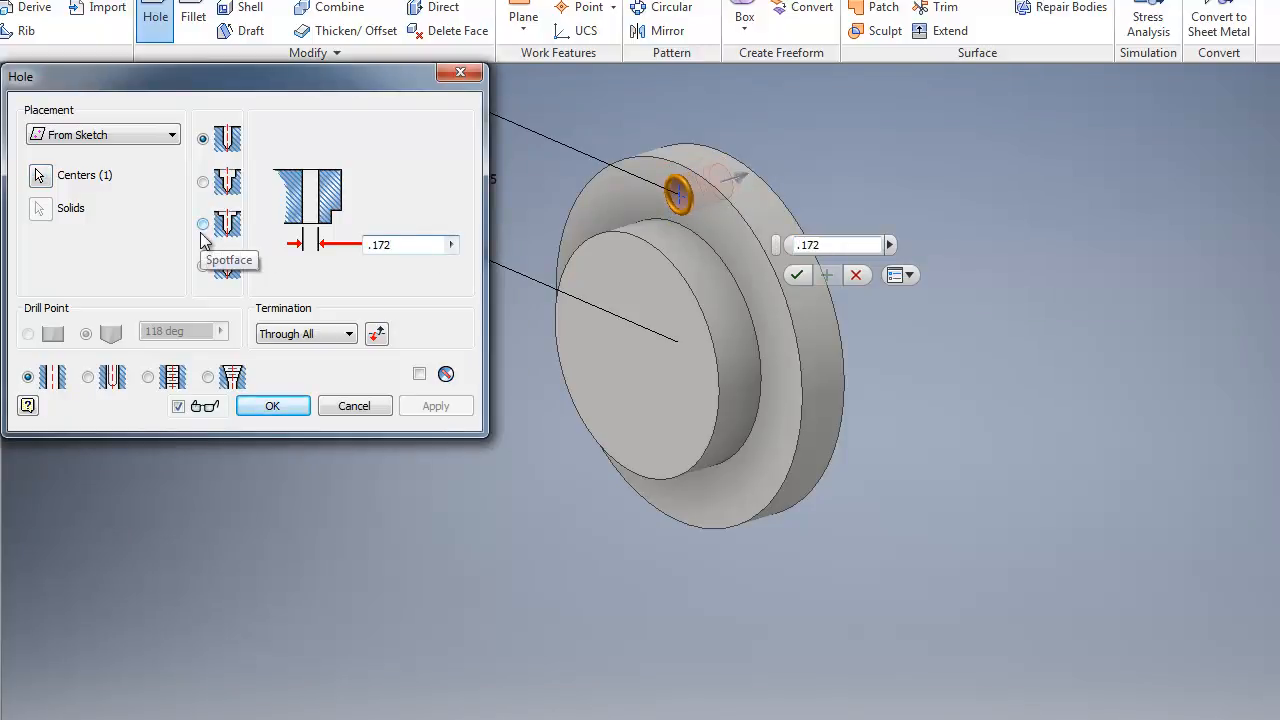
{"action": "left_click", "coordinate": [272, 405]}
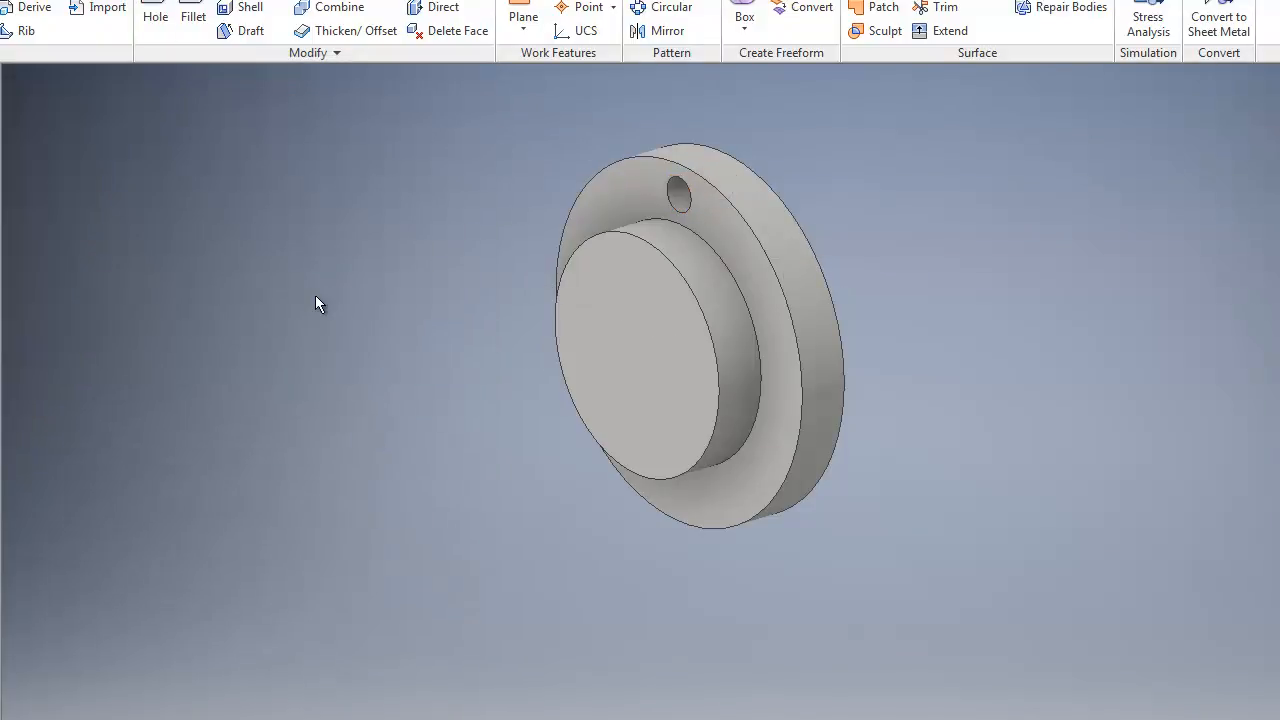
- Pattern the flange hole circularly about the disc's axis with 3 occurrences over 360 degrees
{"action": "middle_click_drag", "start_coordinate": [286, 300], "coordinate": [288, 354]}
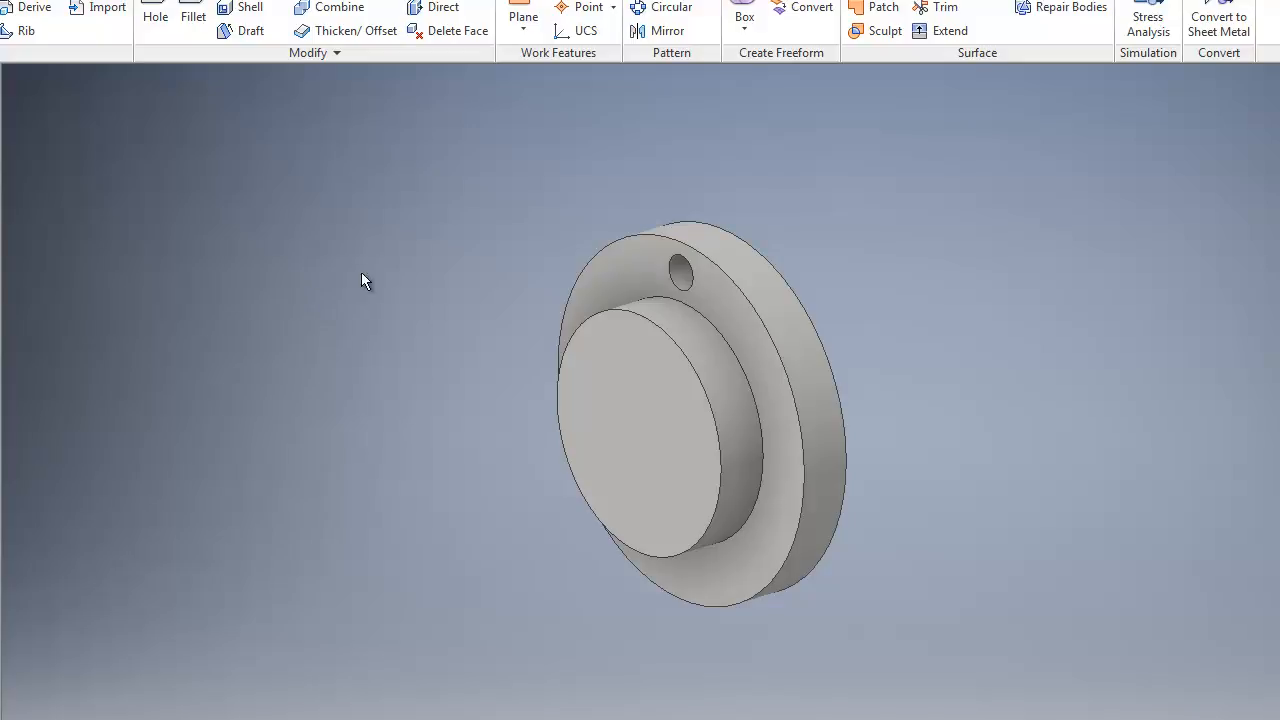
{"action": "left_click", "coordinate": [660, 10]}
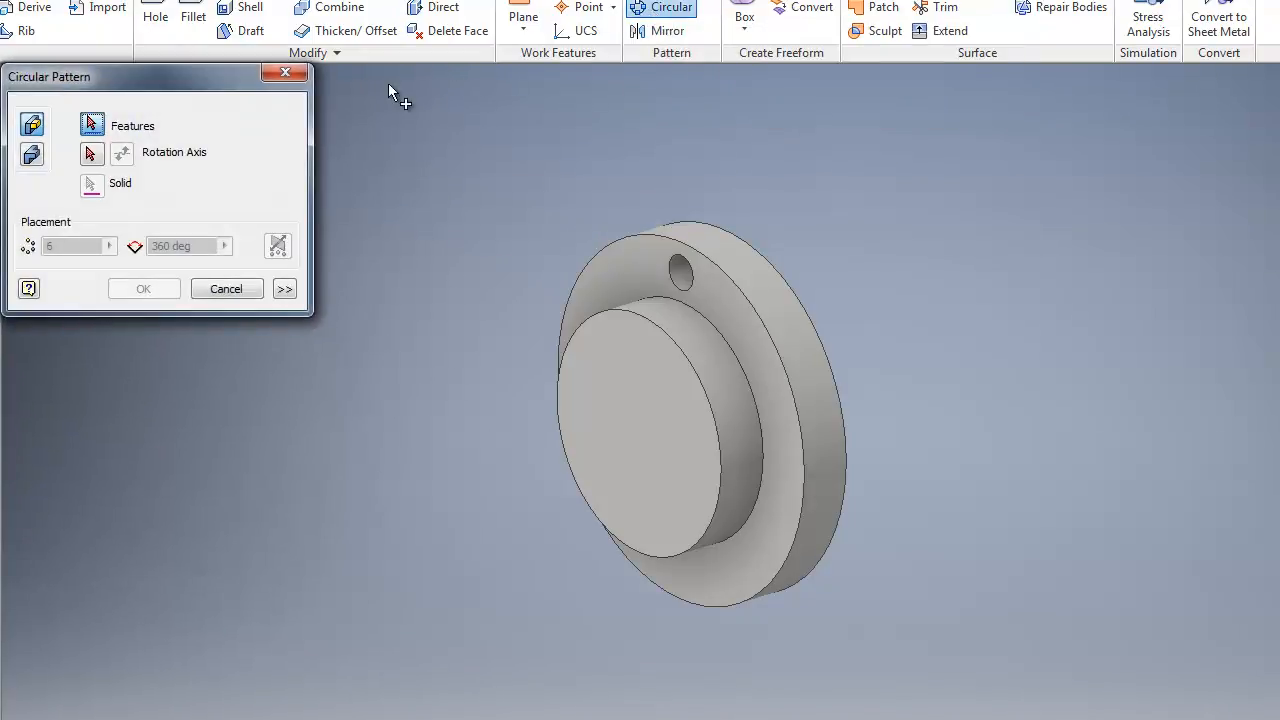
{"action": "left_click", "coordinate": [678, 270]}
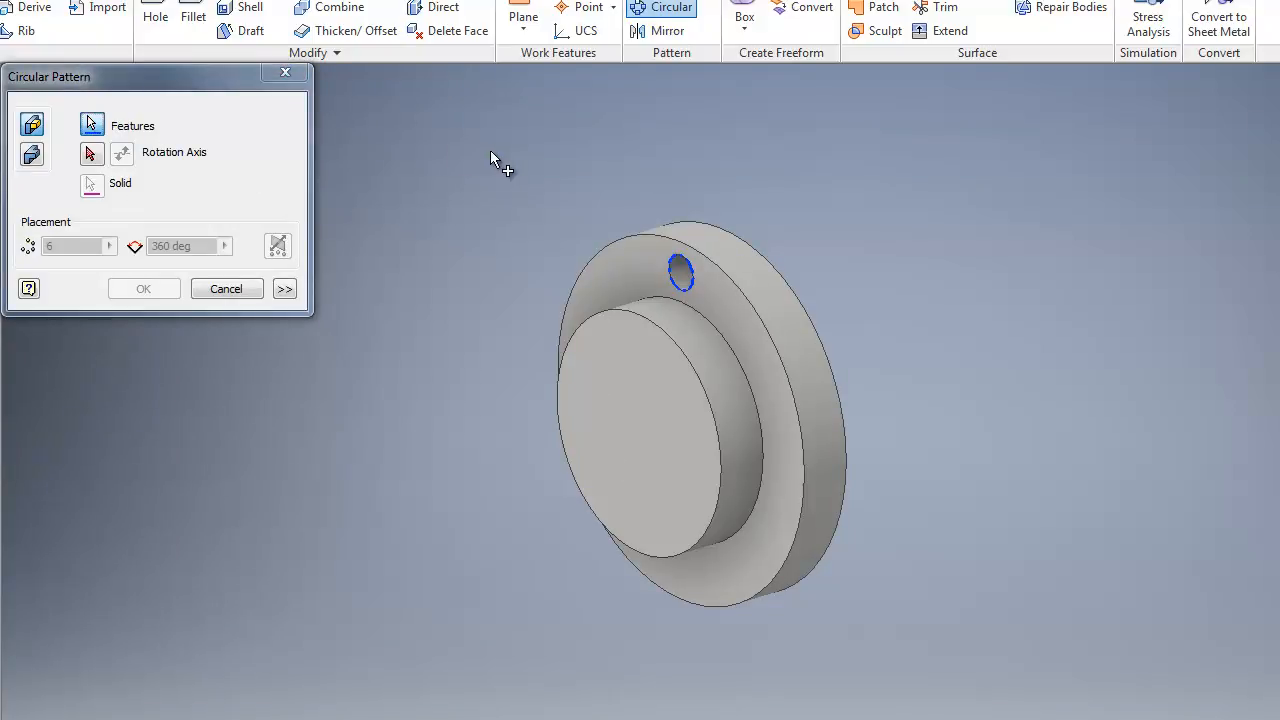
{"action": "left_click", "coordinate": [92, 156]}
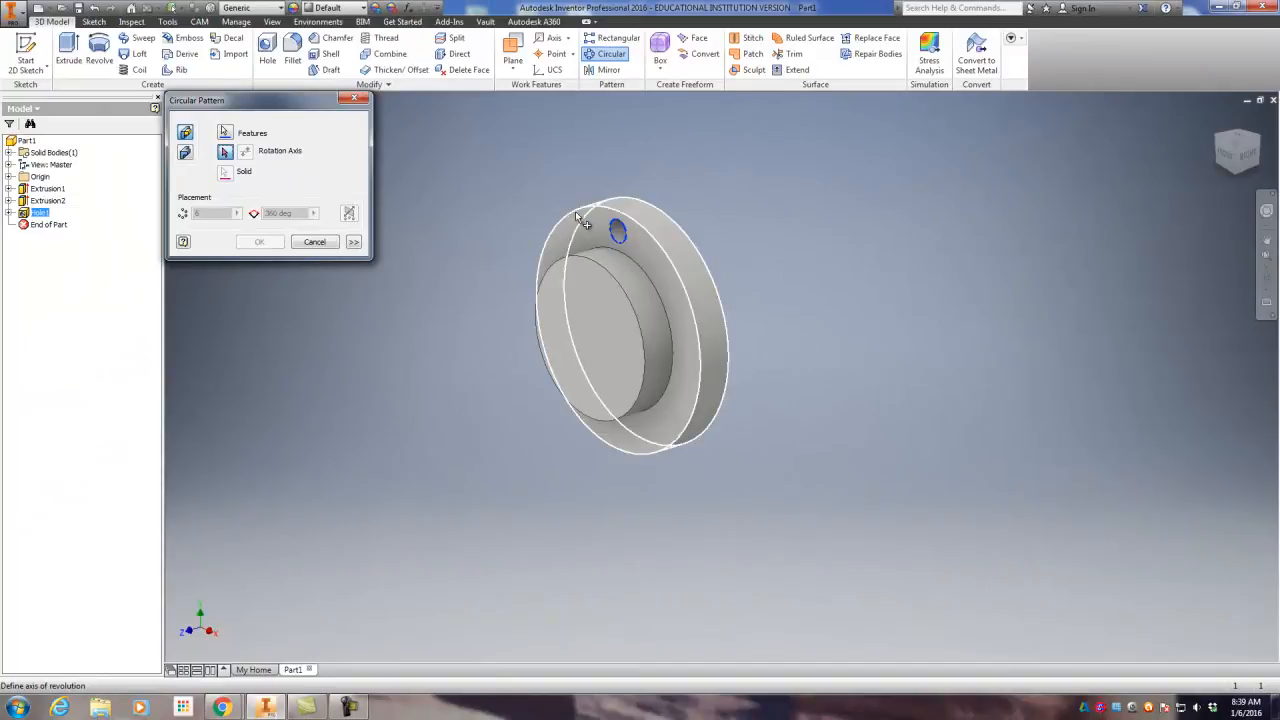
{"action": "left_click", "coordinate": [578, 216]}
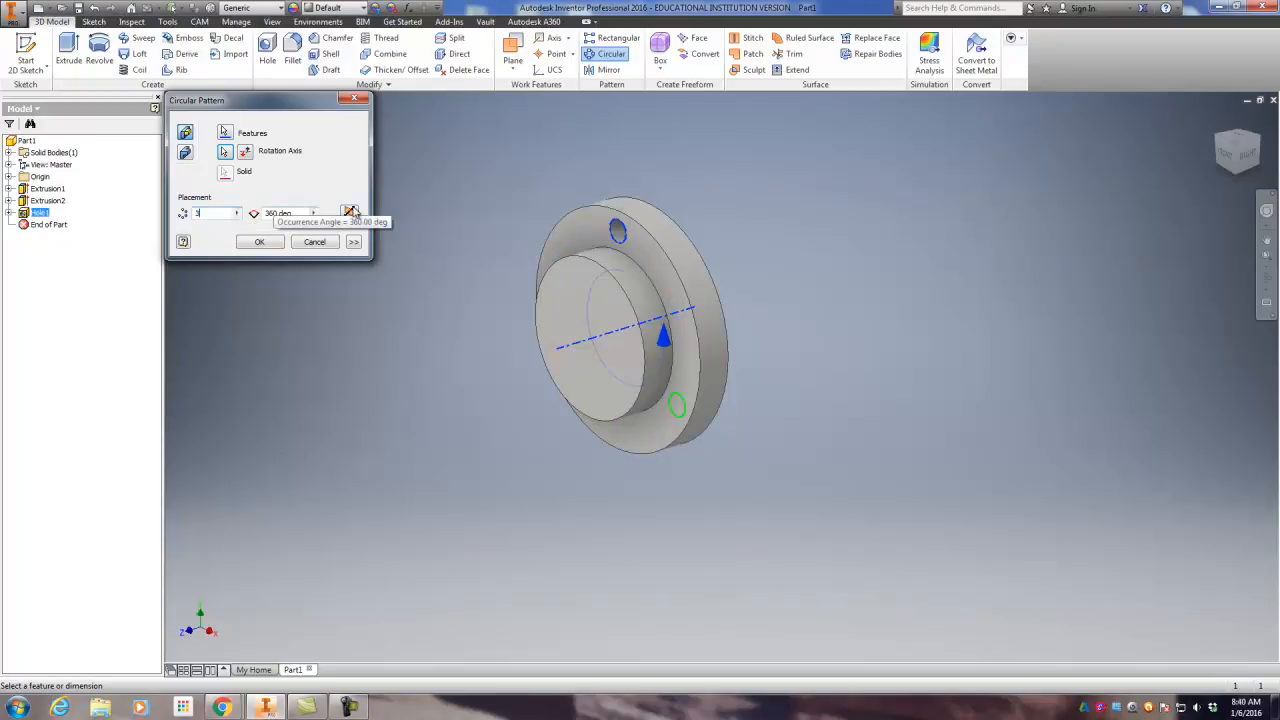
{"action": "left_click", "coordinate": [1229, 162]}
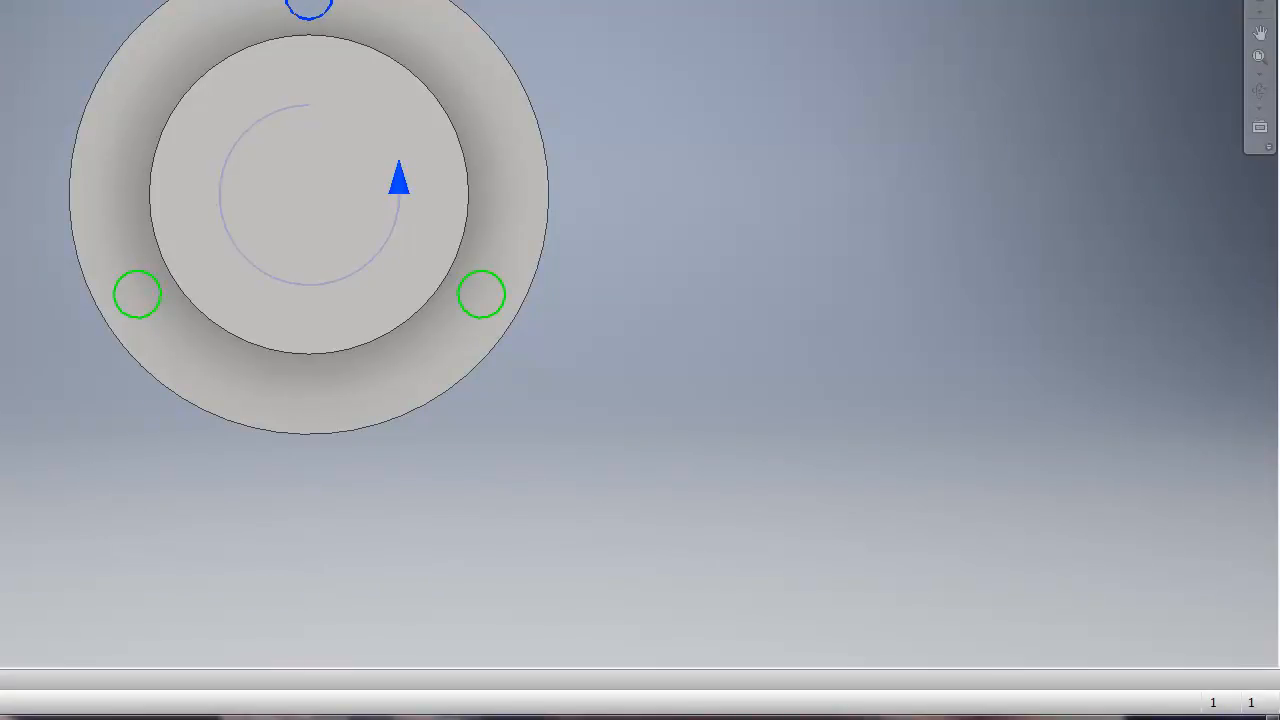
{"action": "key", "text": "Return"}
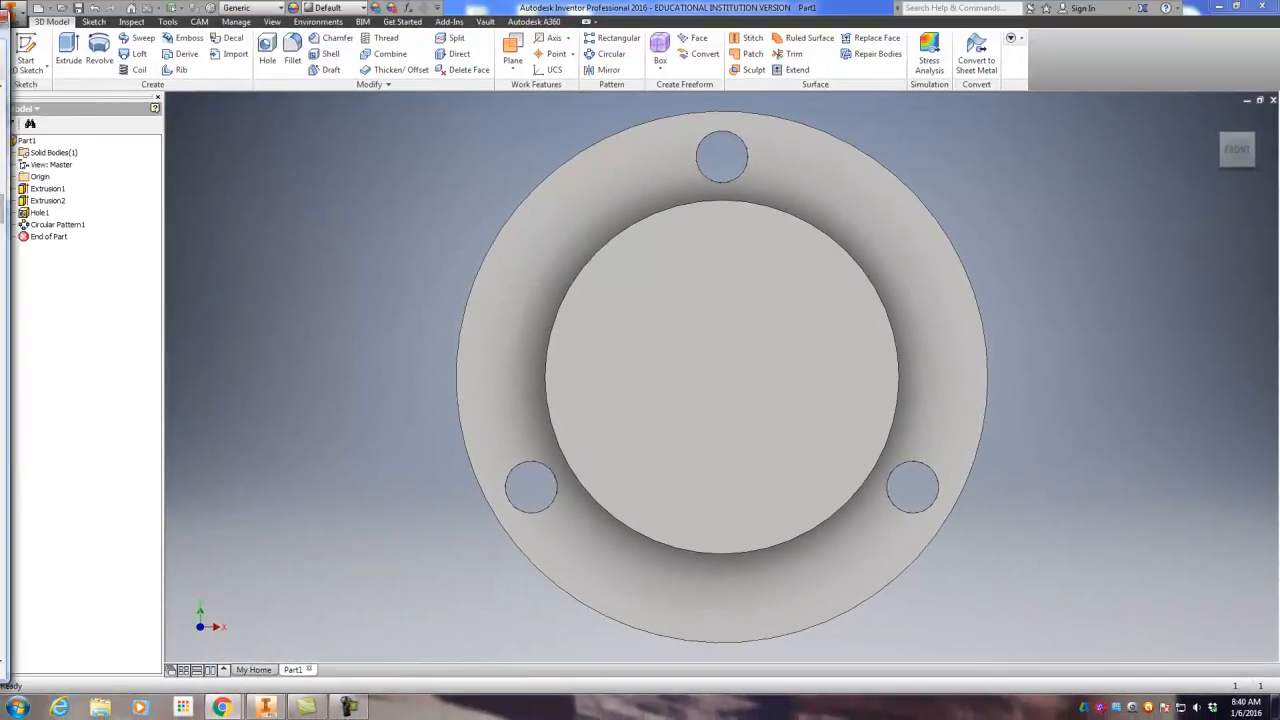
- Check the material in the arbor press PDF's parts list and assign Aluminum 6061 to the part in its iProperties
{"action": "left_click_drag", "start_coordinate": [0, 42], "coordinate": [561, 34]}
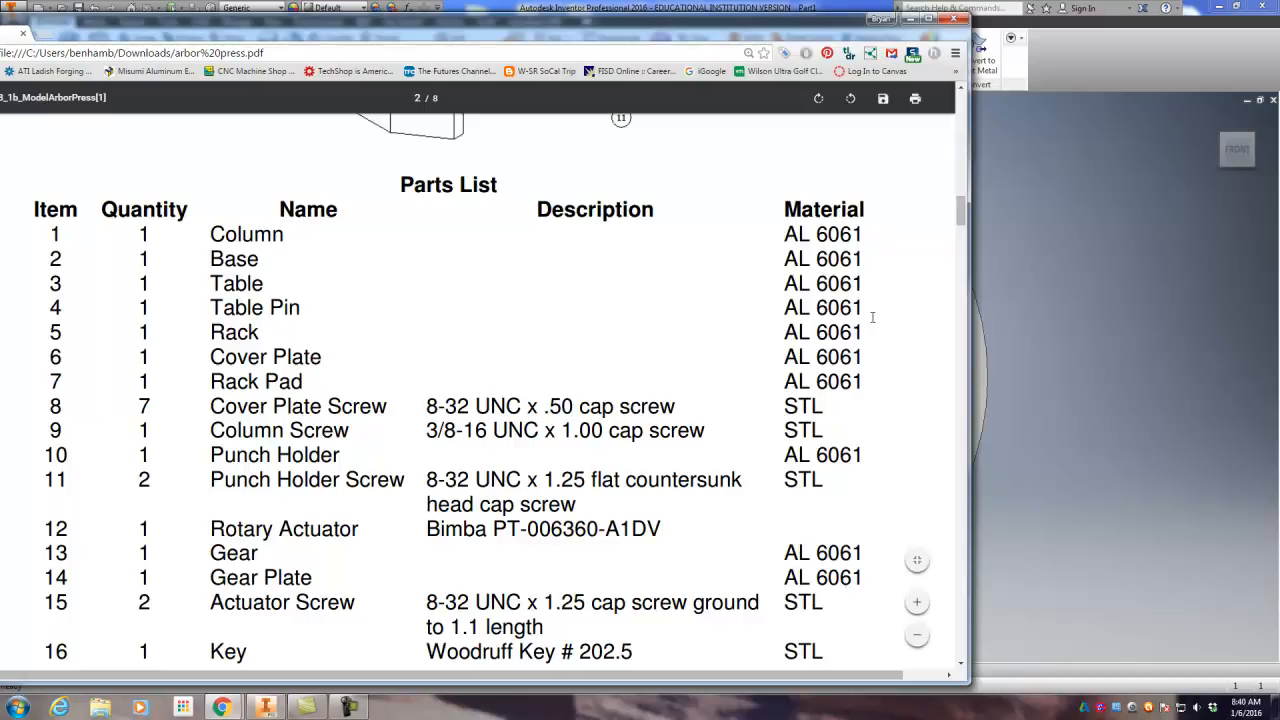
{"action": "left_click_drag", "start_coordinate": [771, 28], "coordinate": [0, 28]}
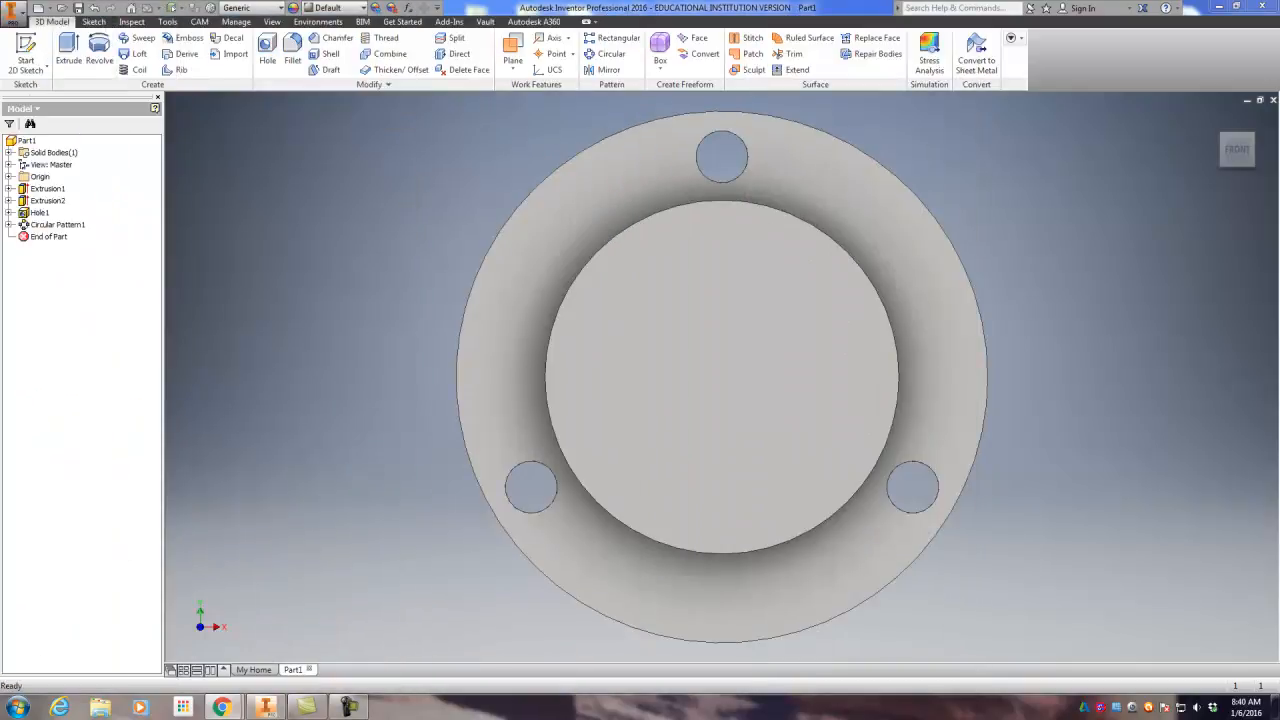
{"action": "left_click", "coordinate": [19, 20]}
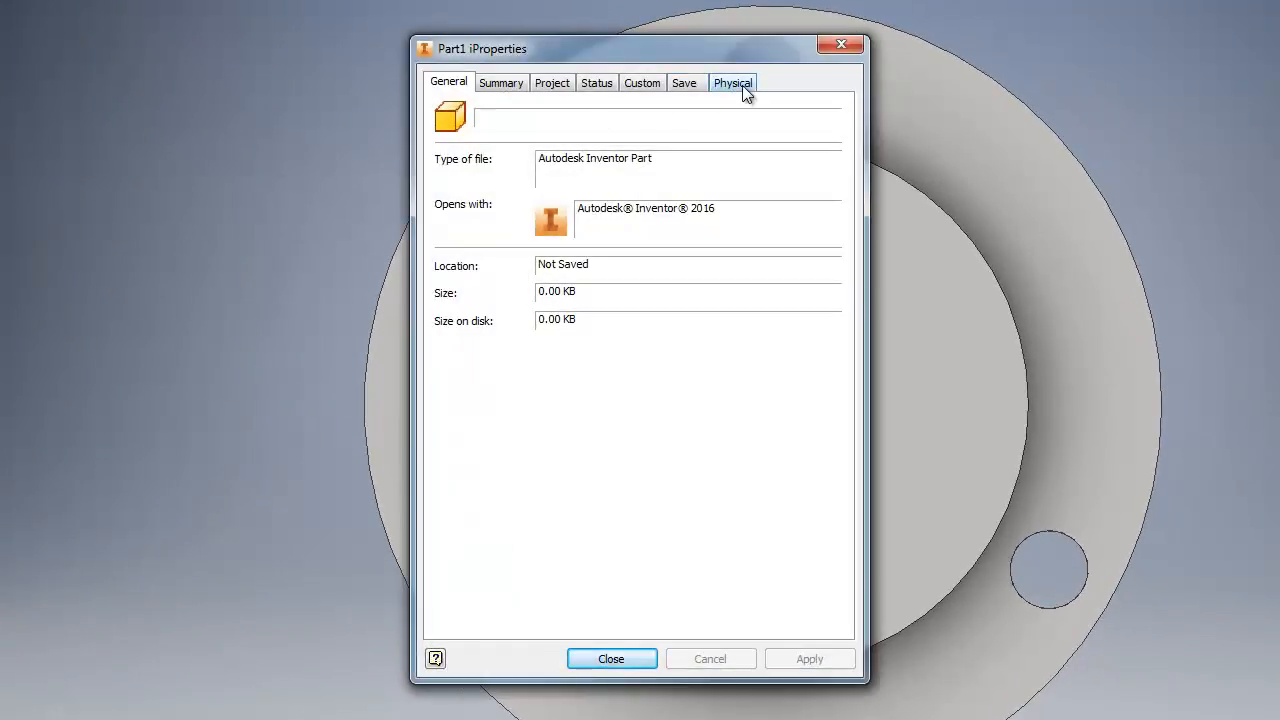
{"action": "left_click", "coordinate": [742, 86]}
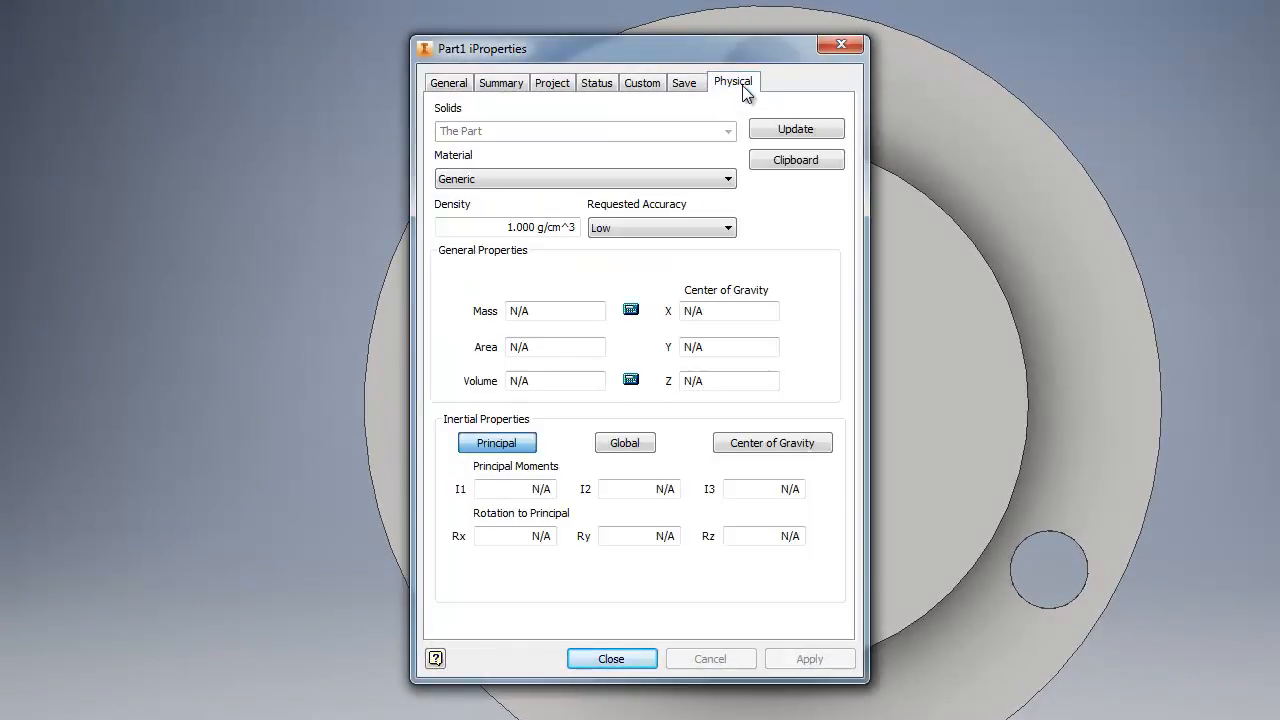
{"action": "left_click", "coordinate": [480, 180]}
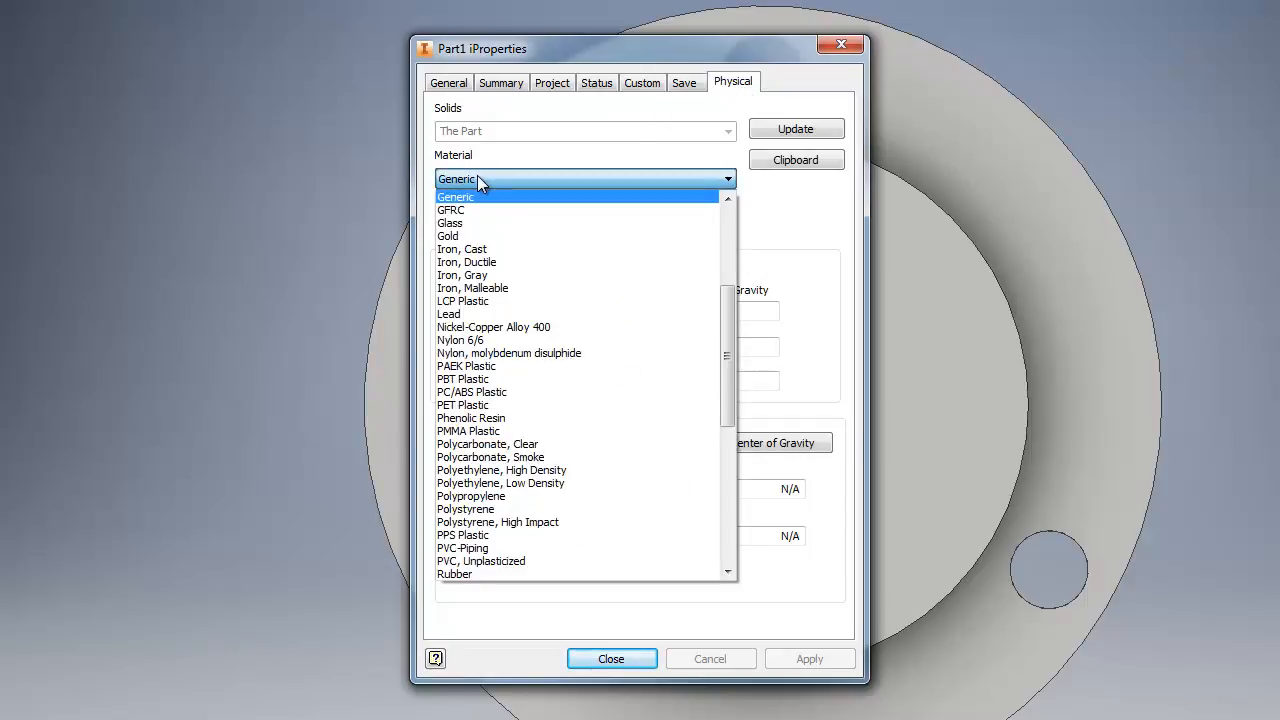
{"action": "scroll", "coordinate": [499, 318], "scroll_direction": "up", "scroll_amount": 5}
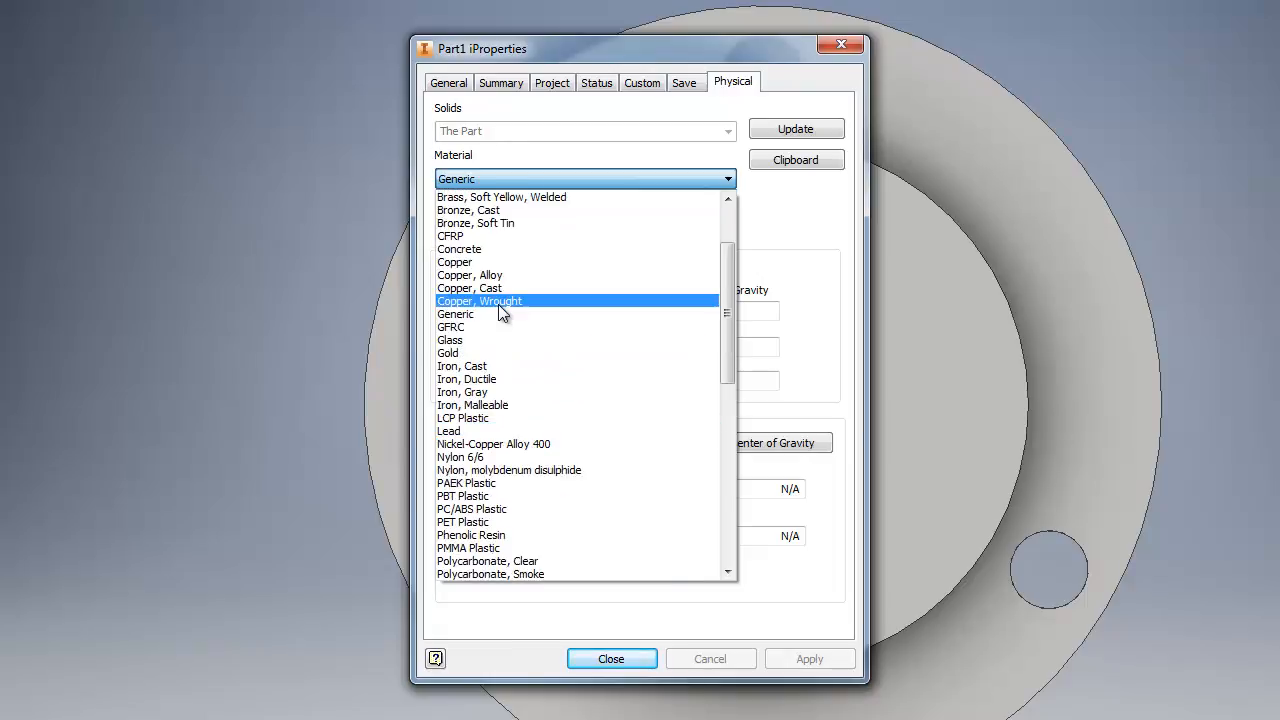
{"action": "scroll", "coordinate": [503, 314], "scroll_direction": "up", "scroll_amount": 1}
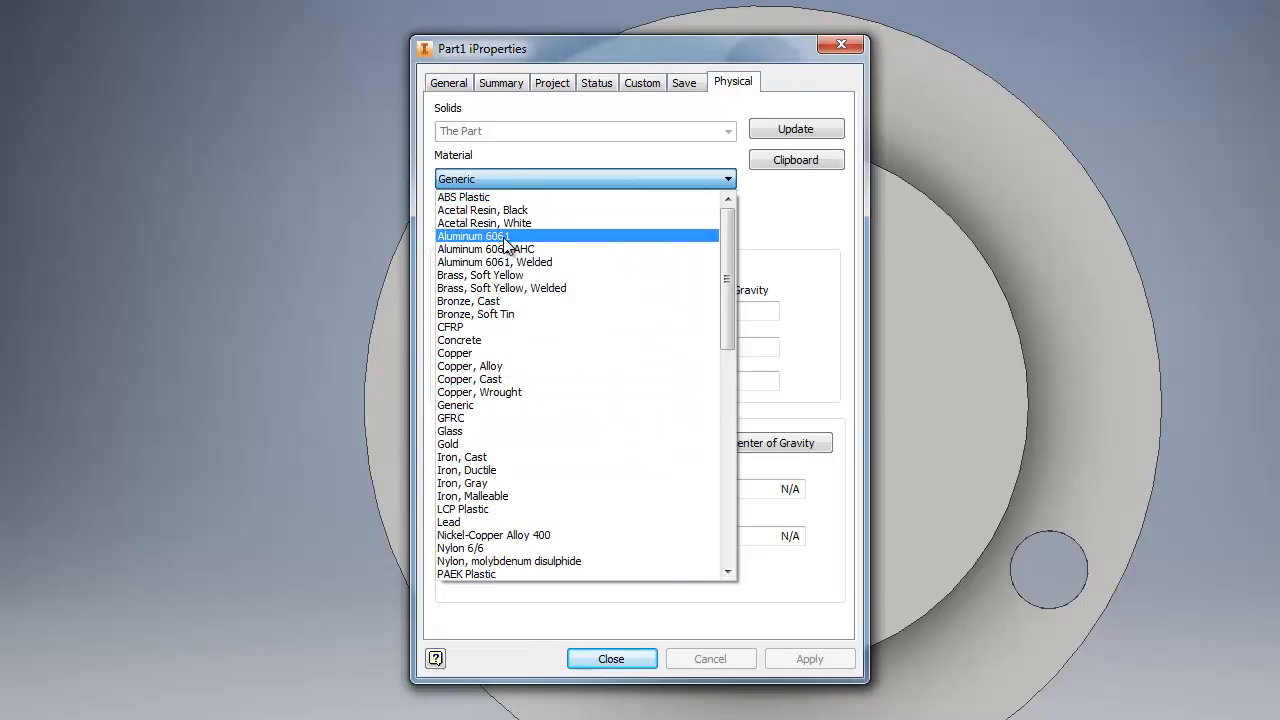
{"action": "left_click", "coordinate": [503, 238]}
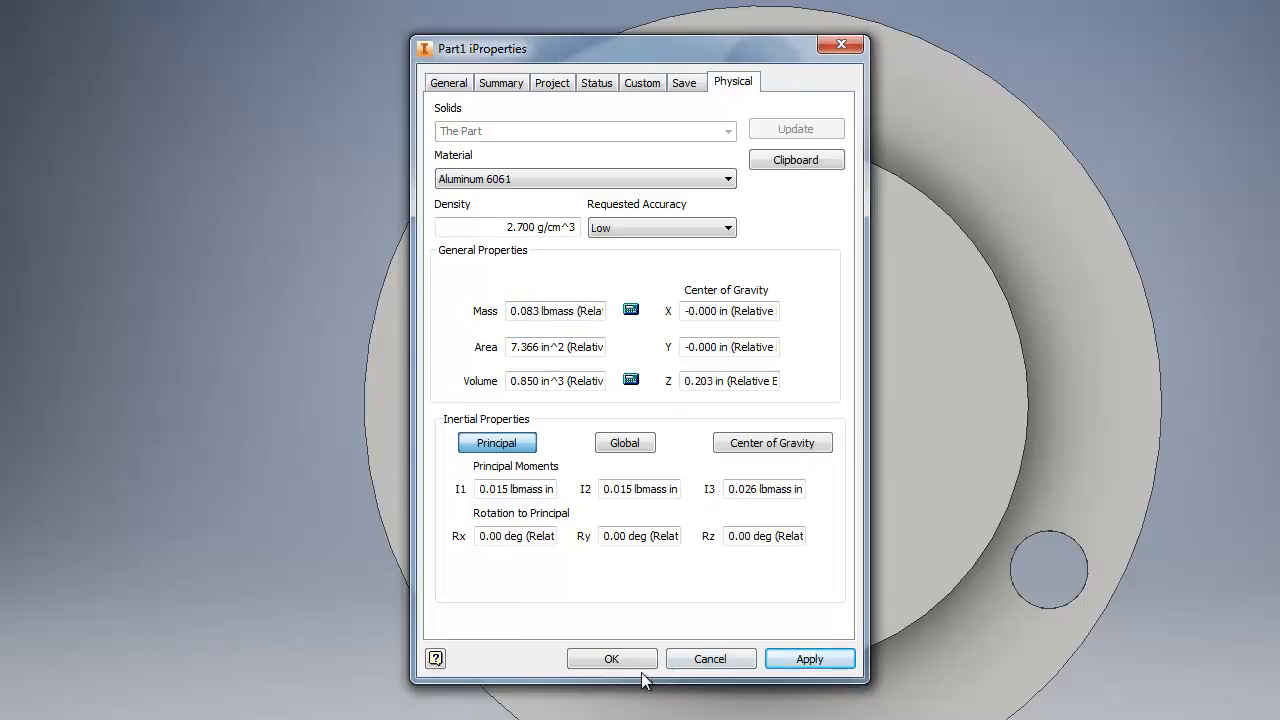
{"action": "left_click", "coordinate": [809, 662]}
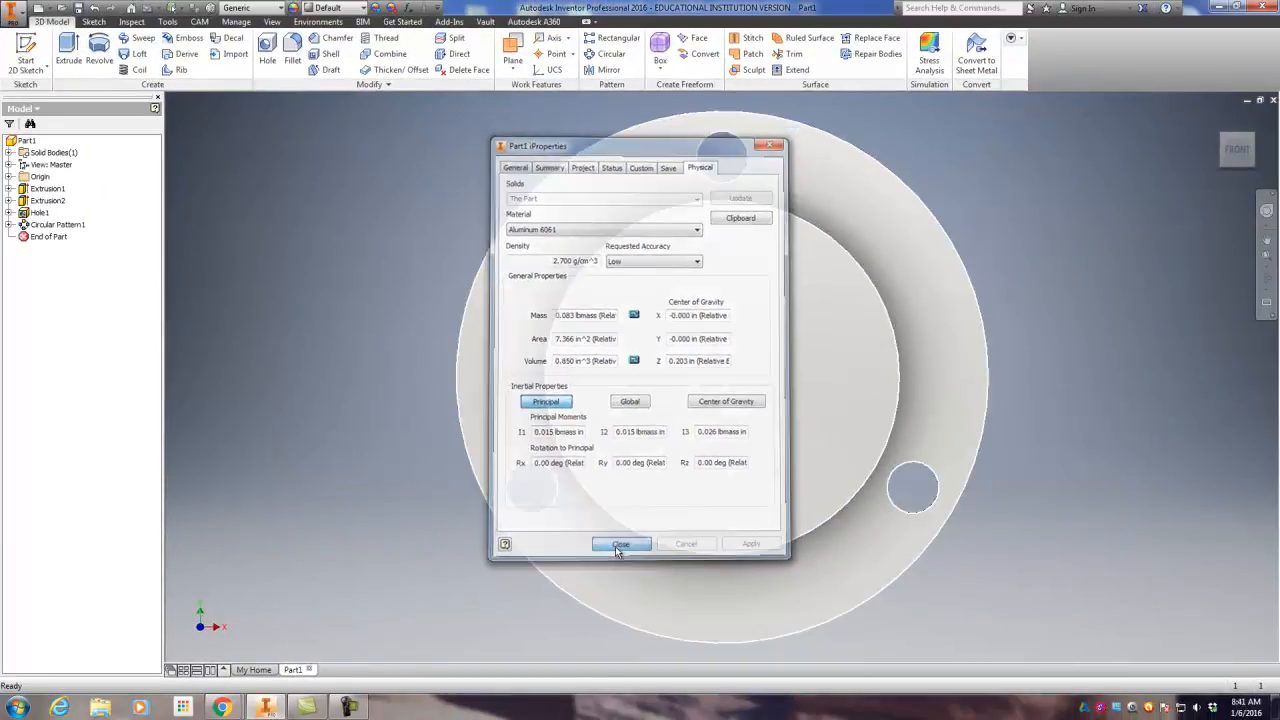
{"action": "left_click", "coordinate": [617, 573]}
- Save the part in the Lathe Tool Post folder, naming the file "Base Plate" followed by the author's surname
{"action": "left_click", "coordinate": [1216, 121]}
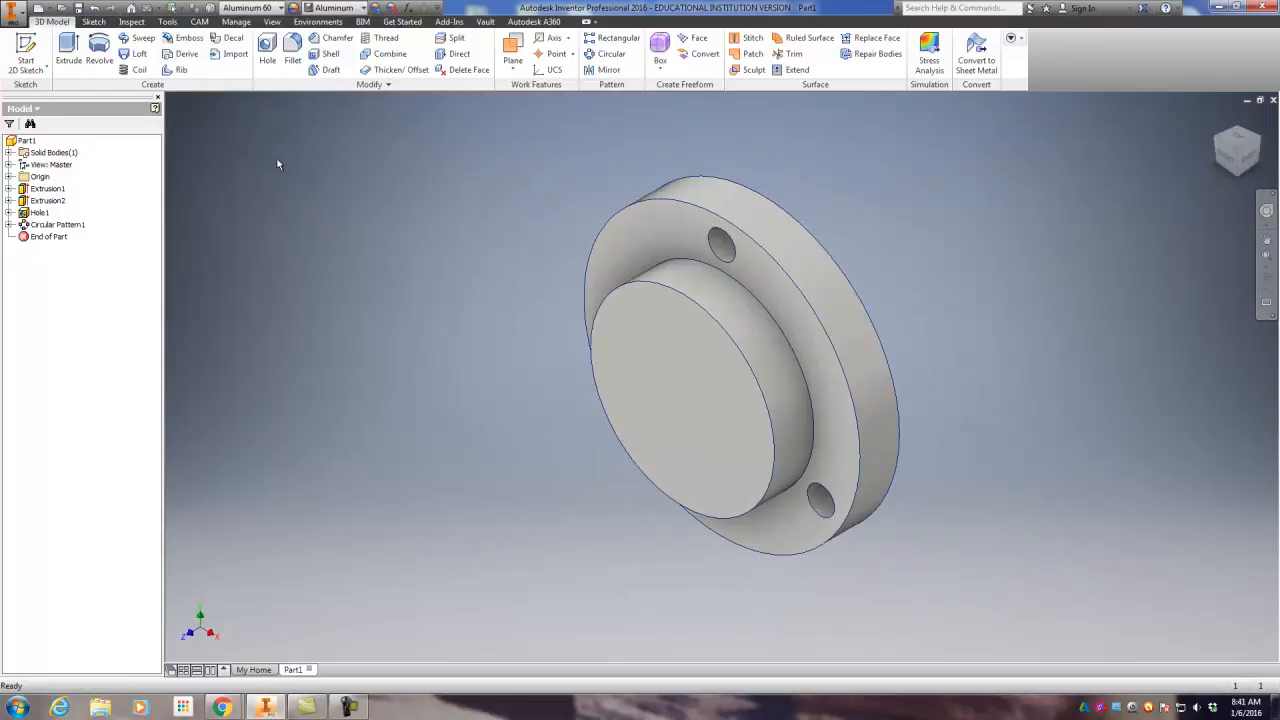
{"action": "left_click", "coordinate": [79, 8]}
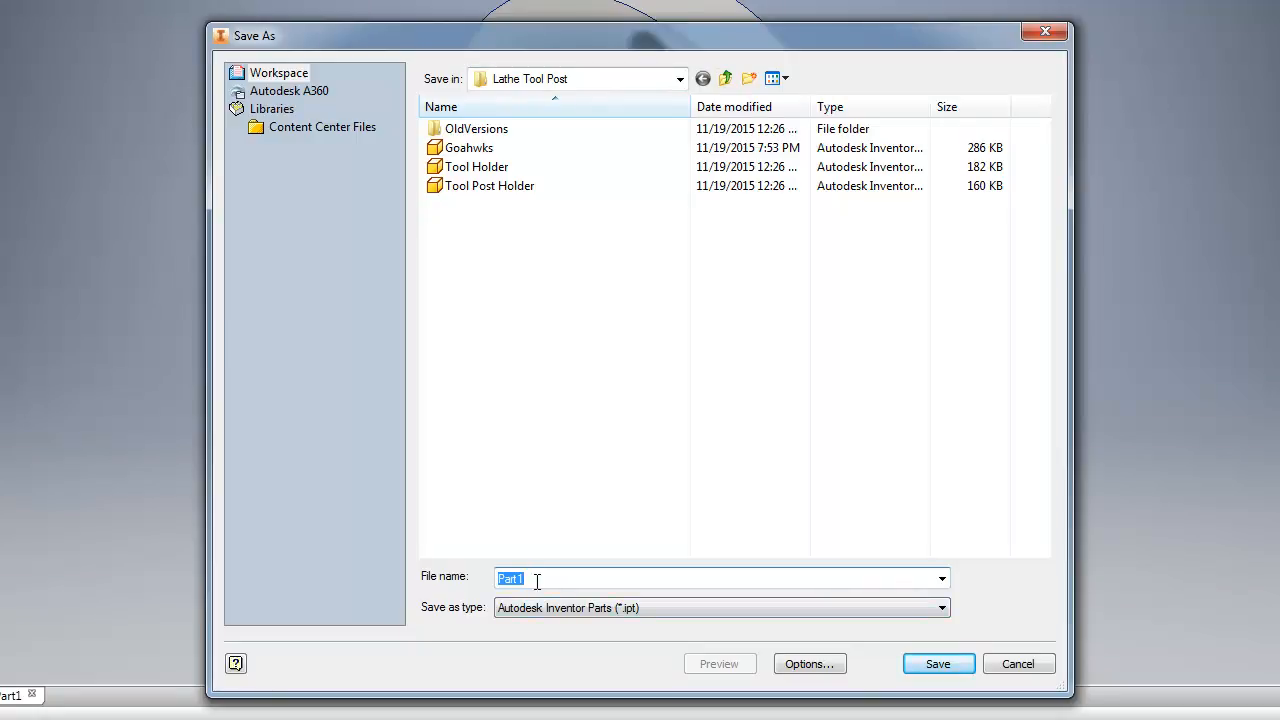
{"action": "type", "text": "Base Plate Benham"}
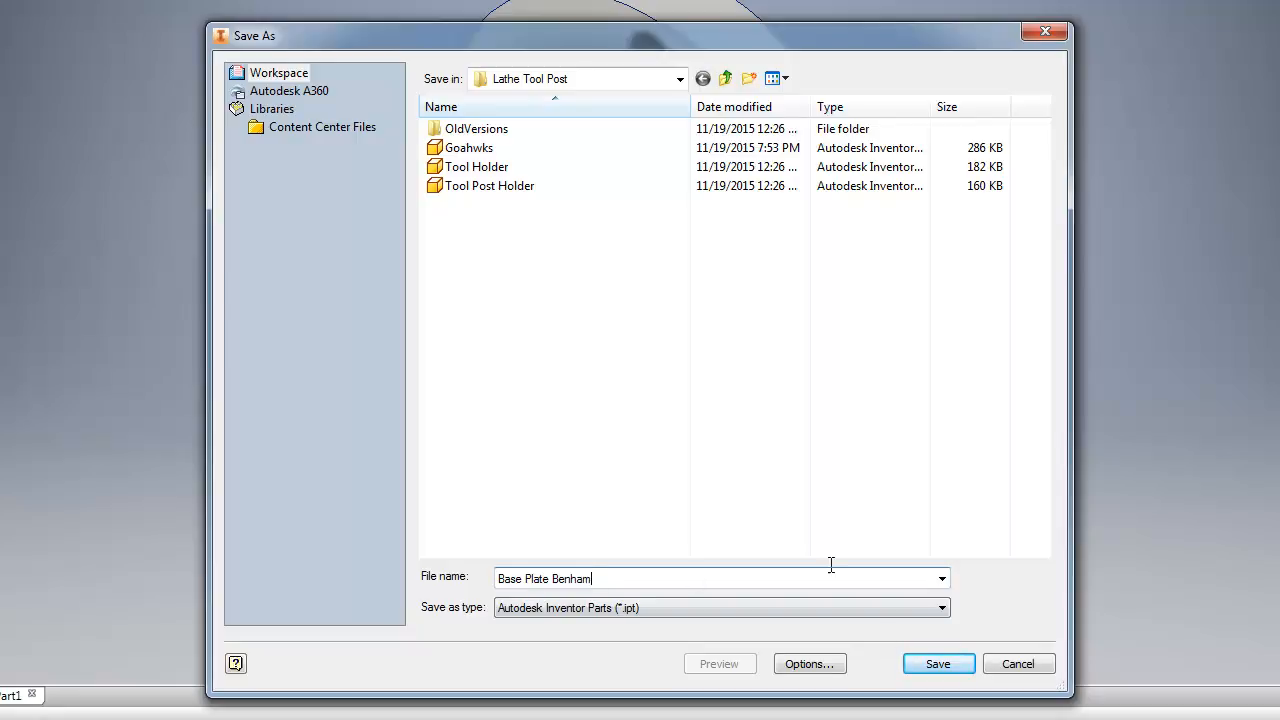
{"action": "left_click", "coordinate": [935, 662]}
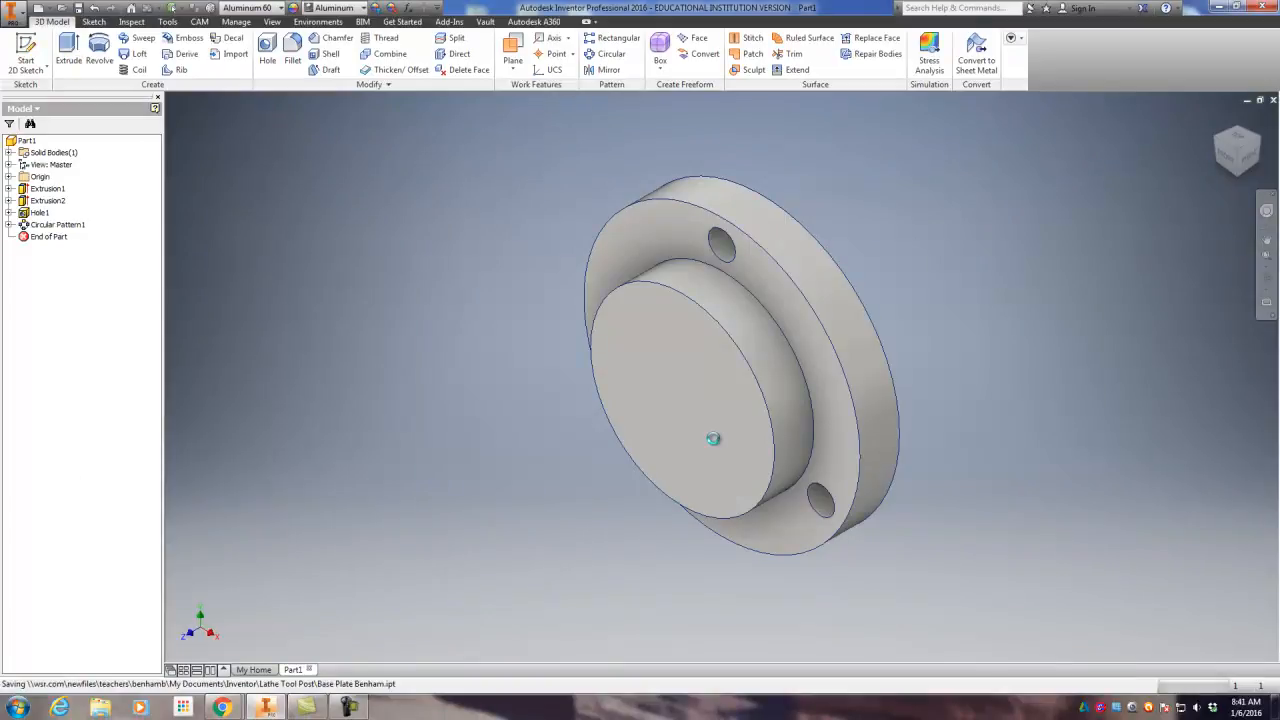